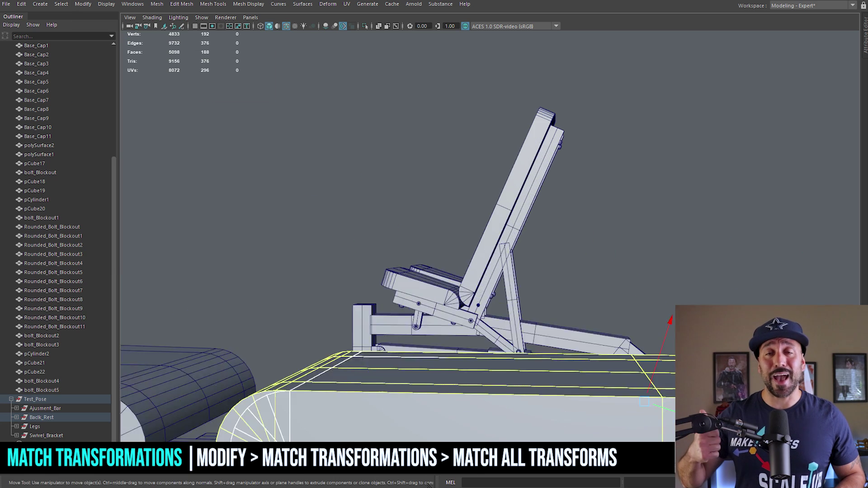
key("4")
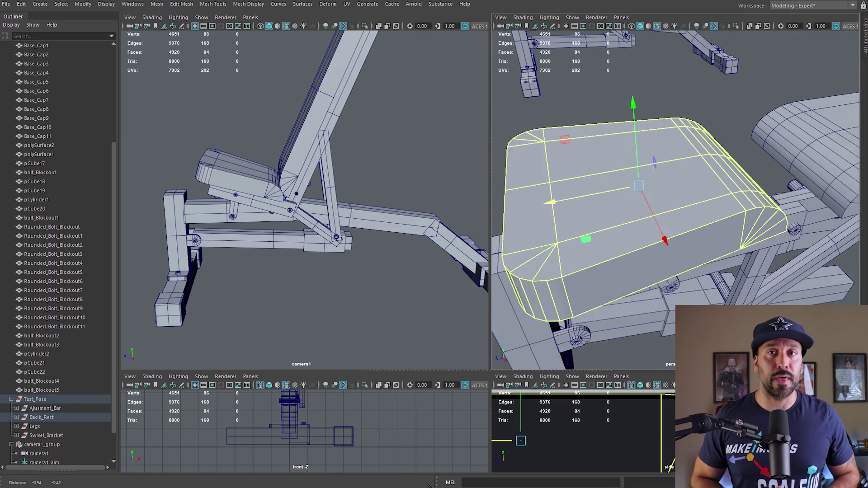
key("f")
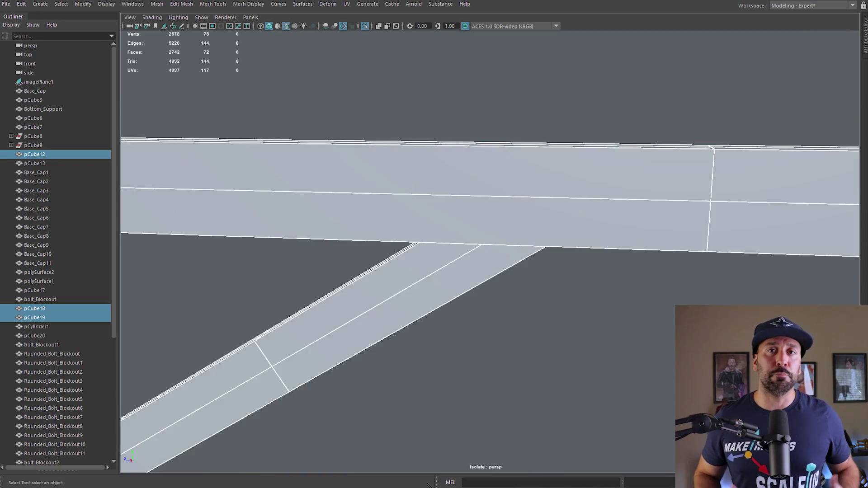
- Turn on X-ray shading and insert an edge loop across the horizontal beam where the diagonal brace's lower edge meets it
mouse_move(533, 235)
left_mouse_down("alt")
mouse_move(542, 203)
mouse_move(541, 244)
left_mouse_up("alt")
left_click(542, 217)
key("F11")
left_click(152, 17)
left_click(160, 109)
left_click_drag(574, 217, 586, 213, "alt")
left_click(566, 243, "ctrl")
right_click_drag(414, 226, 475, 227, "alt")
left_click_drag(475, 227, 489, 217, "alt")
key("space")
right_click_drag(670, 125, 620, 120, "alt")
right_click_drag(620, 121, 664, 105)
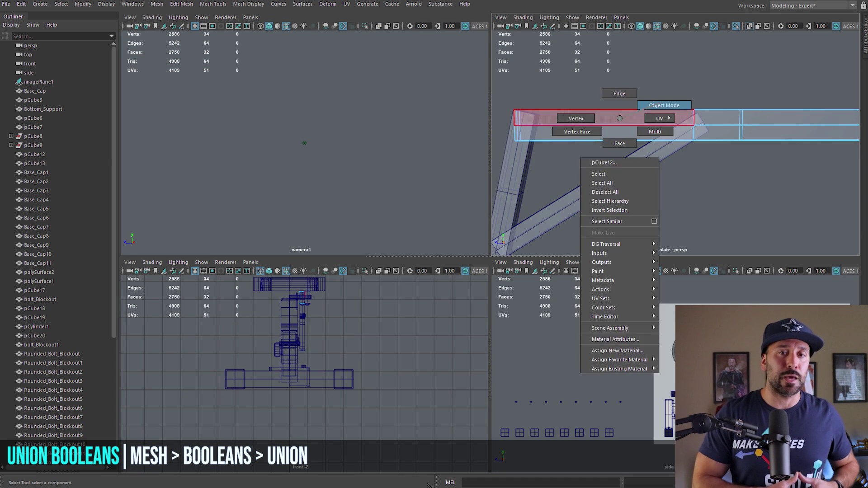
- Isolate the horizontal beam and its two braces in the side view and display them in X-ray shading
left_click_drag(593, 109, 782, 194)
key("ctrl+1")
key("f")
key("space")
left_click(152, 17)
left_click(160, 109)
key("5")
middle_click_drag(434, 199, 492, 281, "alt")
right_click_drag(492, 281, 561, 281, "alt")
- Insert an edge loop across the horizontal beam where the diagonal brace's upper edge crosses its underside
left_click(534, 353)
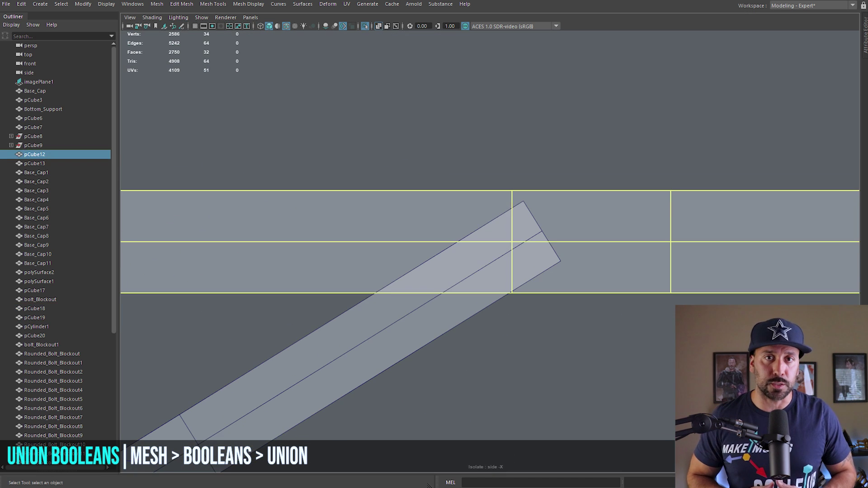
left_click(371, 293, "ctrl")
middle_click_drag(370, 293, 842, 20, "alt")
right_click_drag(534, 271, 583, 272, "alt")
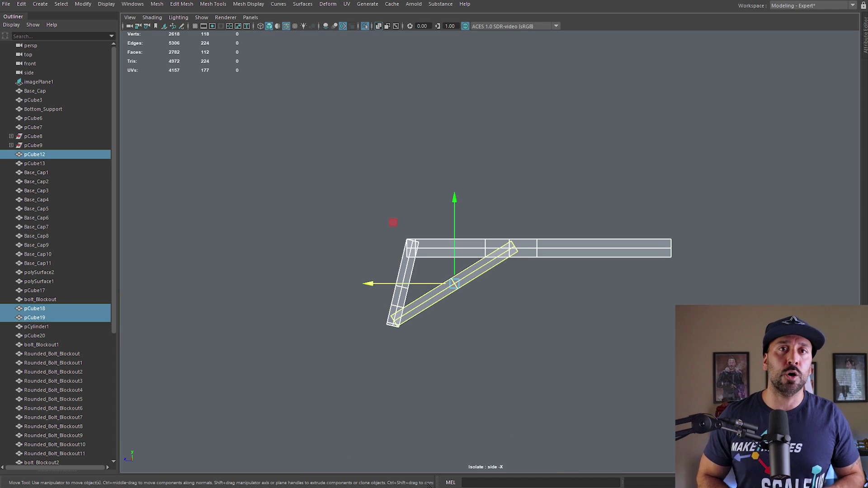
- Merge the horizontal beam and the two braces into one mesh with a Boolean Union
right_click(396, 252, "shift")
left_click(157, 4)
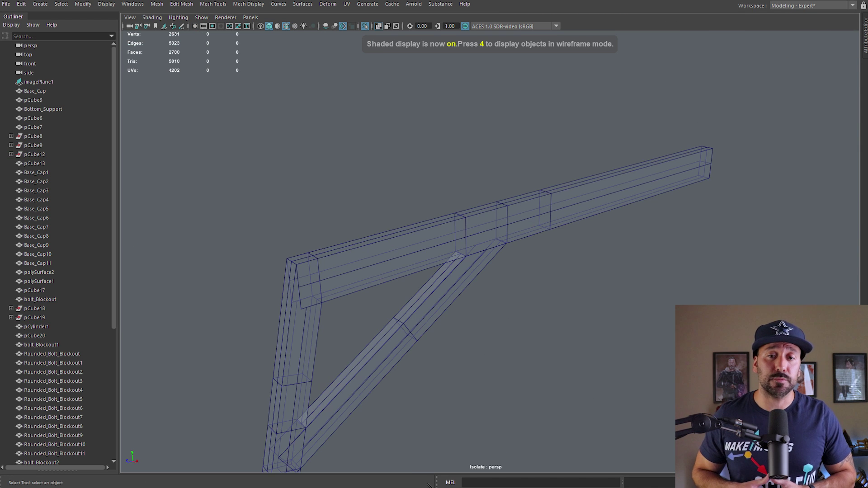
right_click(396, 253, "shift")
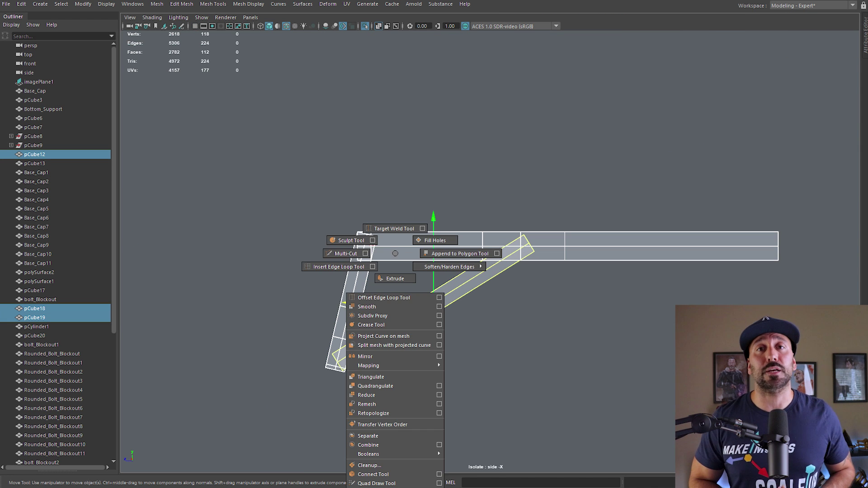
left_click(157, 4)
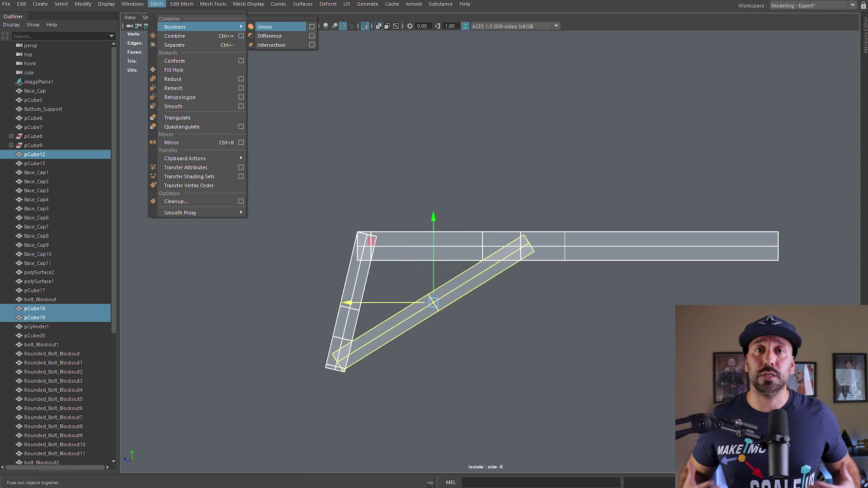
left_click(265, 26)
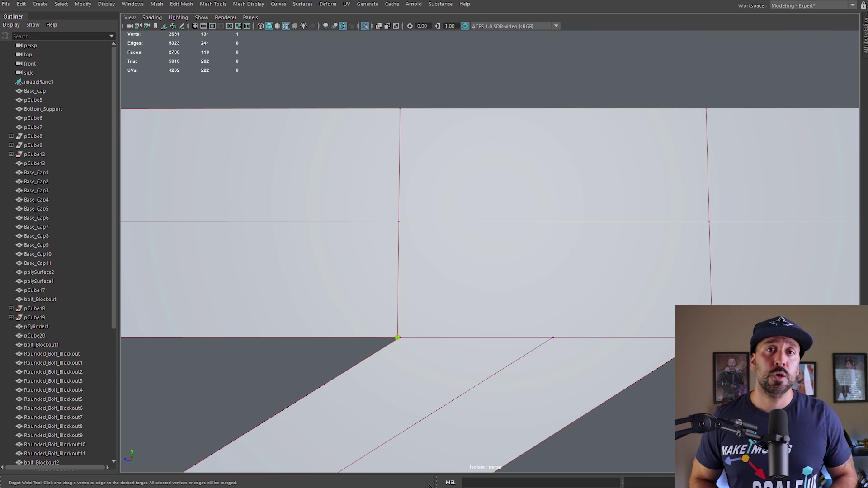
- Target-weld the stray vertices where the diagonal brace joins the beam onto the neighbouring edge loop vertices
left_click_drag(490, 272, 457, 244, "alt")
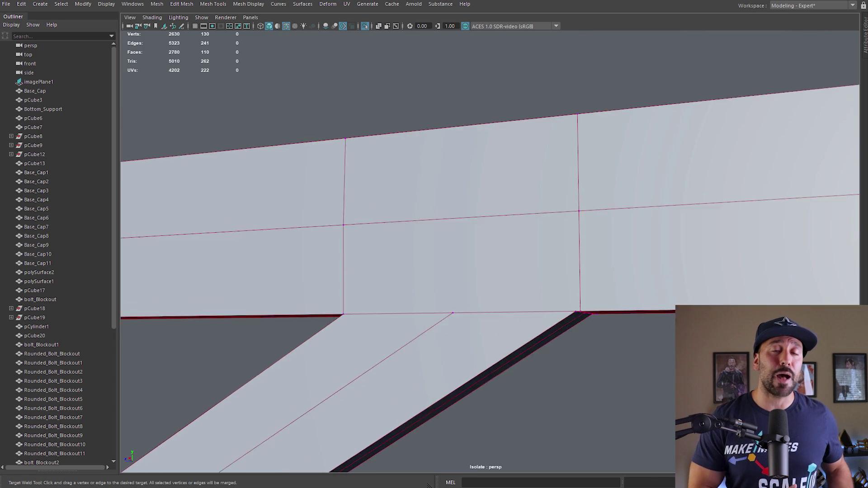
scroll(557, 327, "up", 5)
left_click_drag(550, 314, 540, 314)
left_click_drag(497, 290, 489, 273, "alt")
scroll(498, 289, "up", 3)
scroll(490, 271, "down", 4)
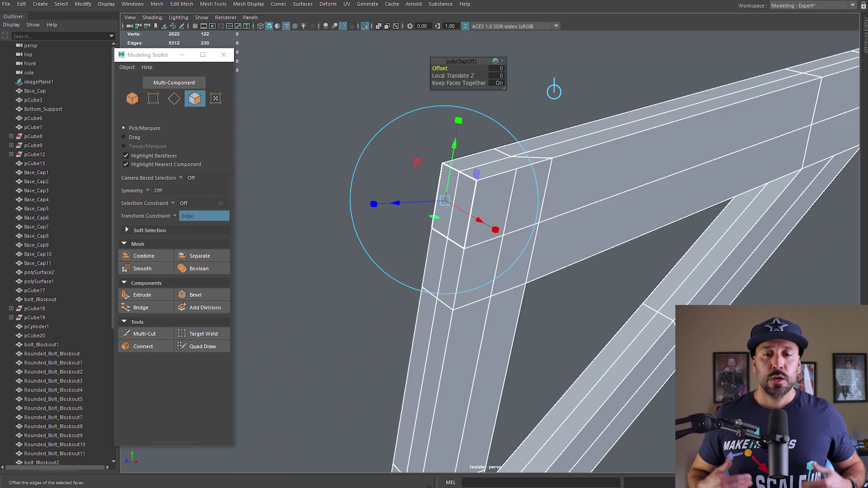
- Delete the unneeded faces of the merged frame from the top view, keeping only one flat side
left_click_drag(453, 76, 466, 76)
key("ctrl+z")
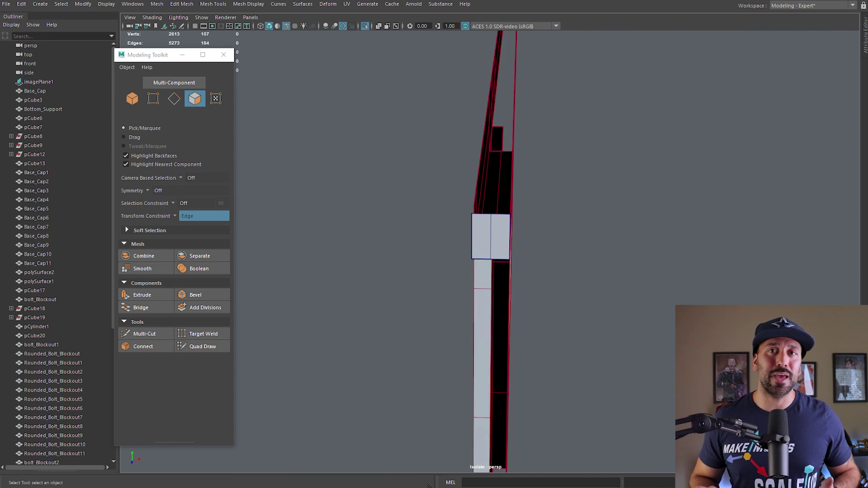
key("space")
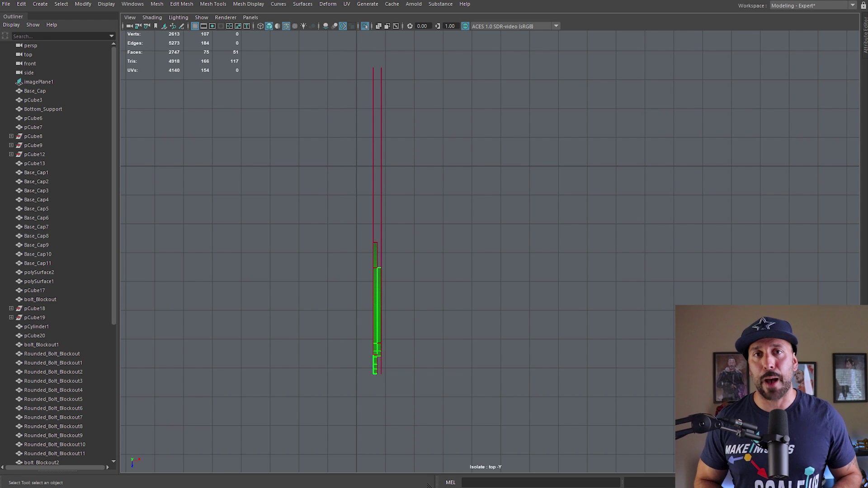
key("space")
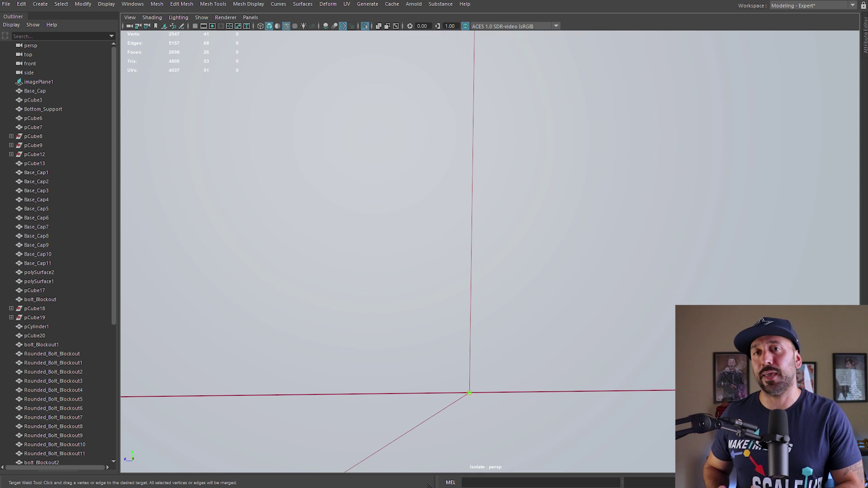
- Clean up the brace junction by removing surplus edges and cutting new ones up the beam from the brace corners with Multi-Cut
right_click_drag(469, 253, 353, 199, "alt")
middle_click_drag(335, 181, 402, 217, "alt")
right_click_drag(401, 217, 402, 187)
left_click(379, 181)
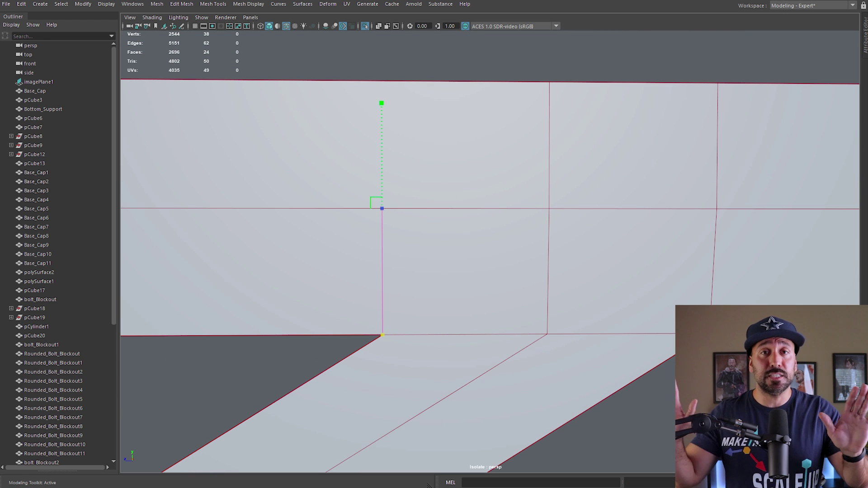
left_click_drag(653, 237, 632, 241, "alt")
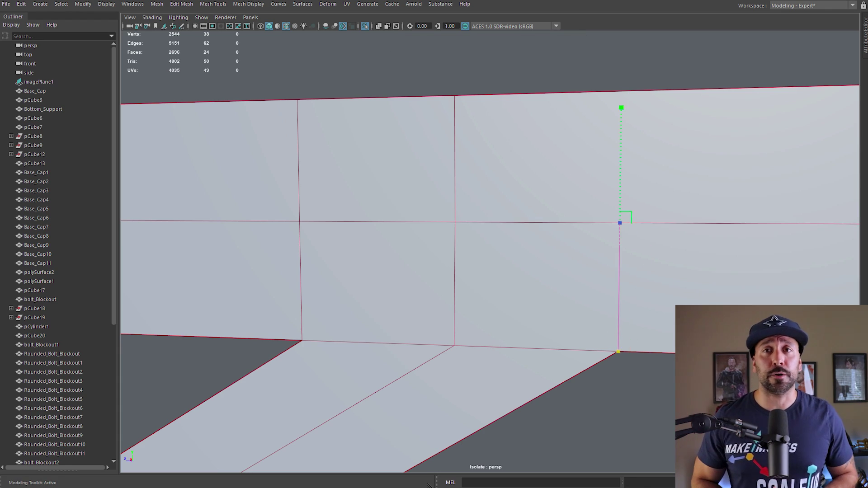
left_click_drag(633, 240, 642, 240, "alt")
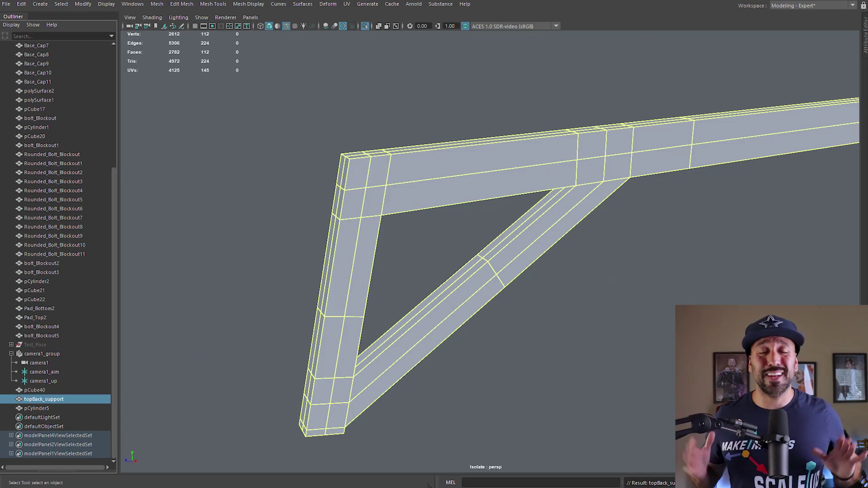
scroll(490, 252, "down", 5)
mouse_move(490, 252)
left_mouse_down("alt")
mouse_move(407, 267)
mouse_move(556, 271)
mouse_move(443, 249)
mouse_move(483, 253)
left_mouse_up("alt")
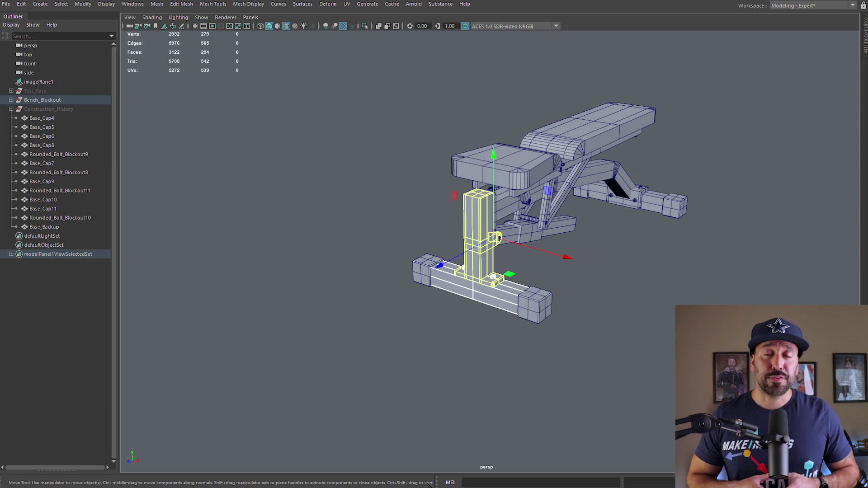
left_click_drag(447, 244, 461, 244, "alt")
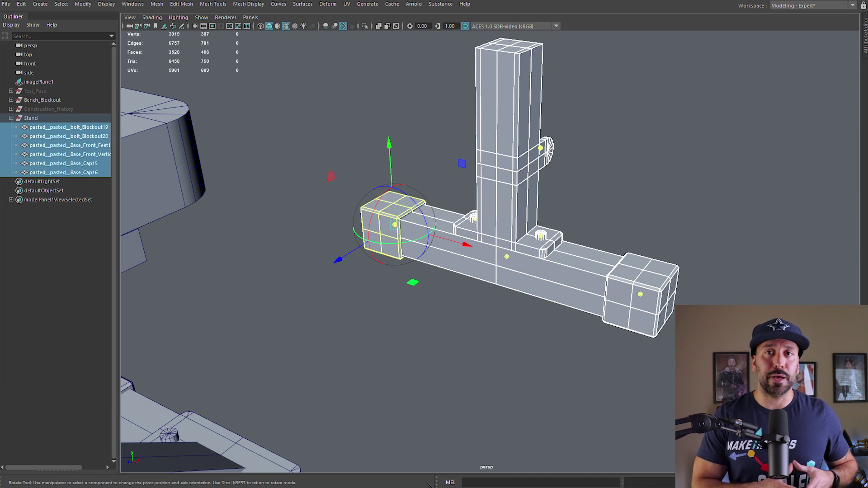
- Rotate the duplicated stand parts and move them onto the stand in the side view's reference image
scroll(490, 252, "down", 4)
left_click_drag(490, 252, 464, 274, "alt")
left_click_drag(546, 178, 347, 212, "alt")
key("space")
key("w")
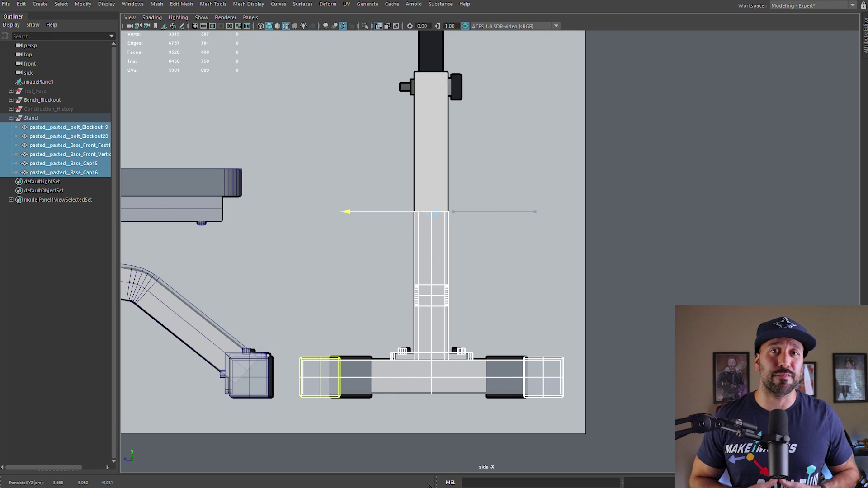
- Move the stand's two foot end caps inward to match the reference image in the side view
scroll(490, 252, "up", 4)
middle_click_drag(407, 339, 513, 185, "alt")
left_click(327, 298)
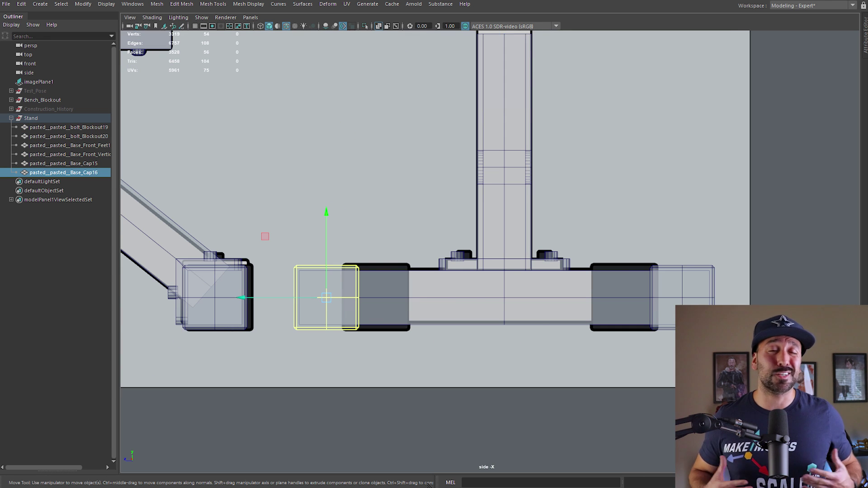
middle_click_drag(452, 297, 360, 277, "alt")
left_click(591, 277)
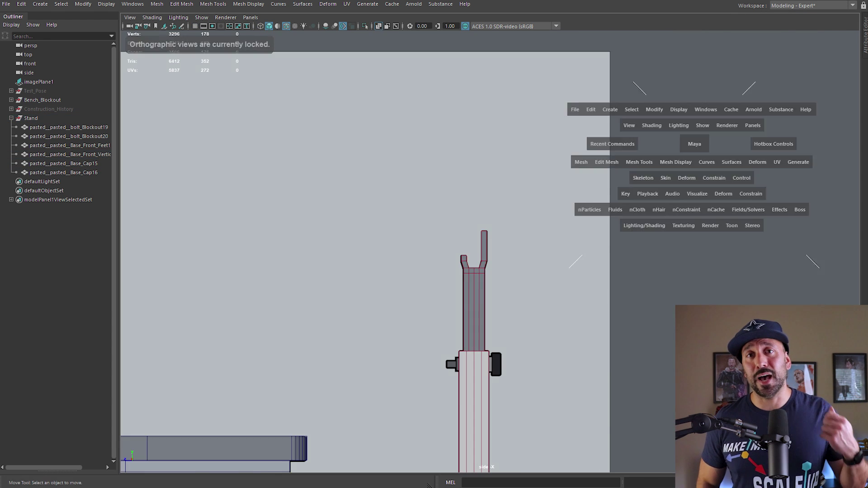
- Select the faces of the stand's forked upper post in the perspective view and separate them into their own mesh
left_click(692, 169)
key("ctrl+F11")
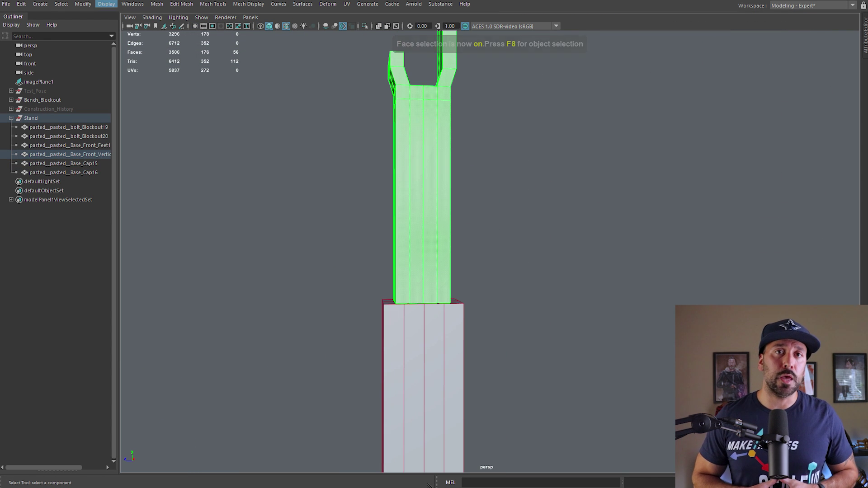
left_click(157, 4)
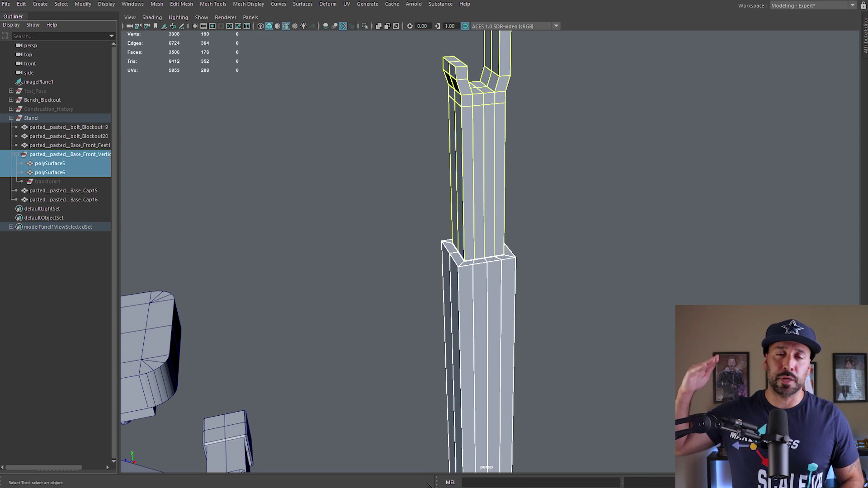
- Delete the construction history of the separated upright pieces and remove their leftover group
left_click(22, 4)
mouse_move(51, 111)
left_click(154, 111)
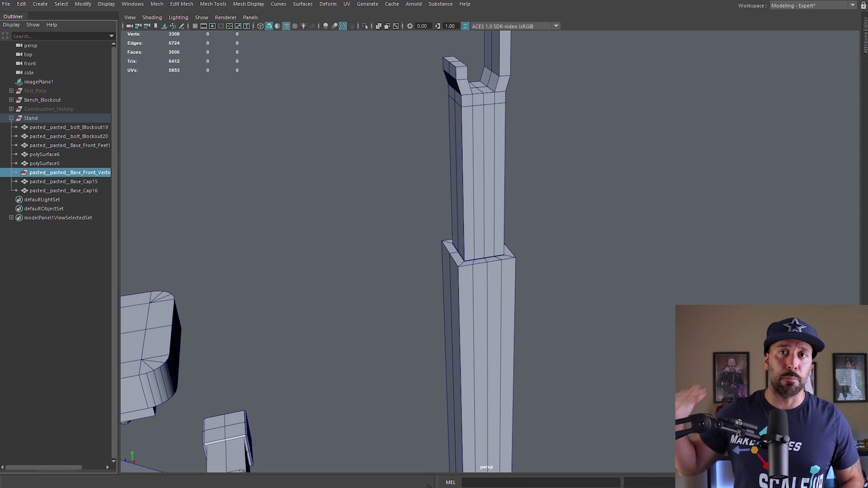
- Lower the bottom vertices of the forked inner post into the outer upright in wireframe, and return to shaded object mode
left_click(484, 181)
left_click_drag(484, 180, 502, 167, "alt")
key("4")
key("F9")
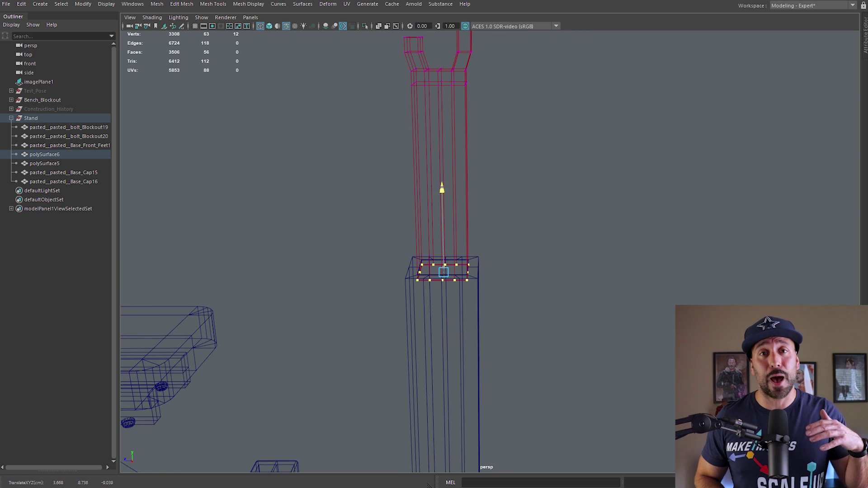
right_click_drag(444, 235, 344, 254, "alt")
left_click_drag(344, 253, 384, 278, "alt")
key("F8")
left_click(317, 260)
left_click_drag(317, 260, 357, 256, "alt")
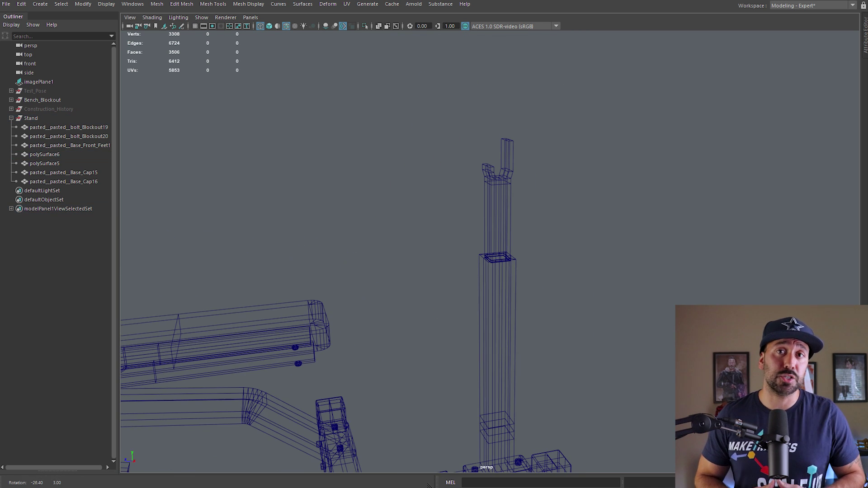
key("5")
scroll(507, 258, "up", 5)
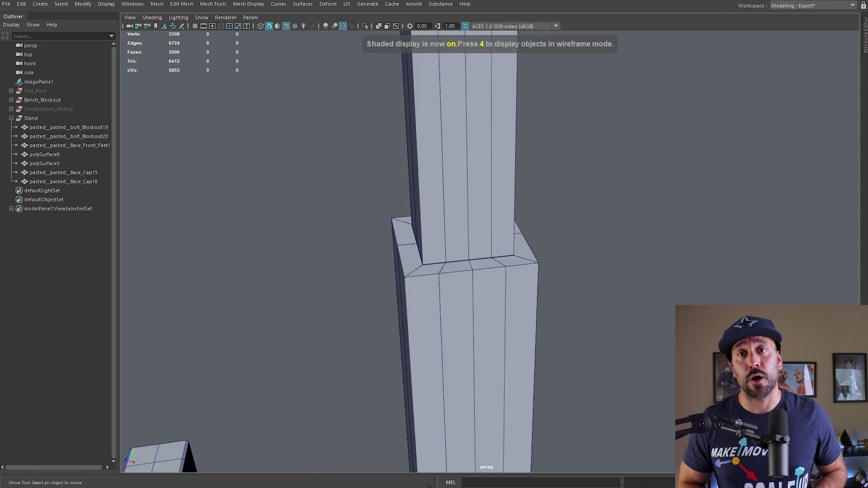
left_click_drag(461, 253, 497, 244, "alt")
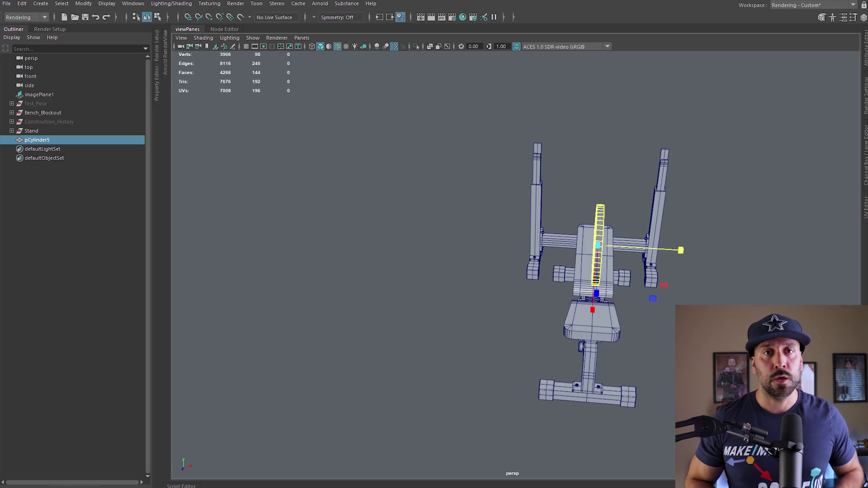
- Set the large disc cylinder's cap subdivisions to 3
middle_click_drag(598, 246, 522, 260, "alt")
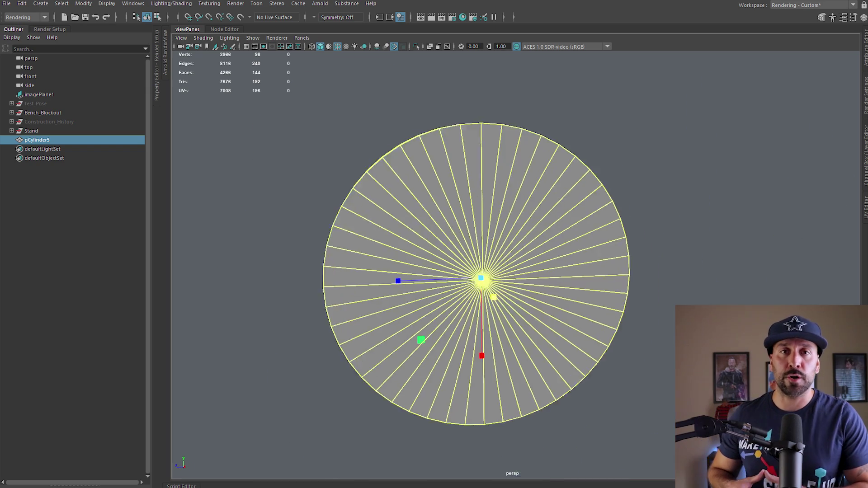
scroll(520, 294, "up", 5)
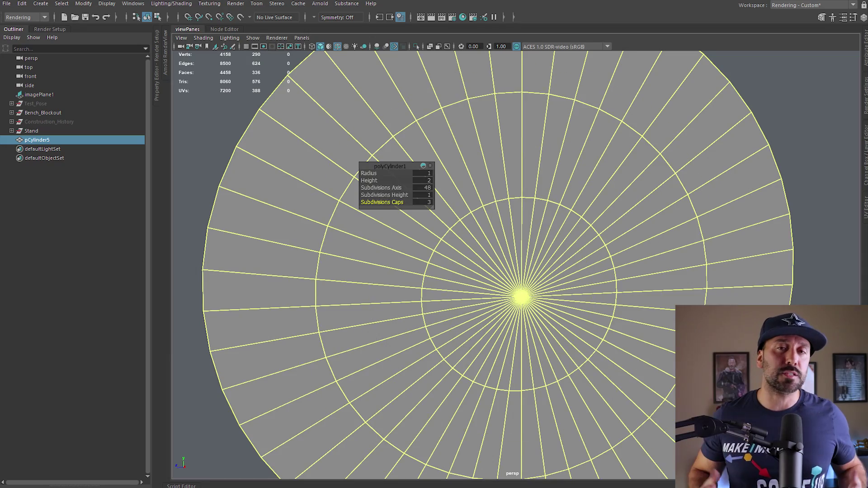
- Select the innermost edge loops on both faces of the disc and scale them down around its centre
key("F10")
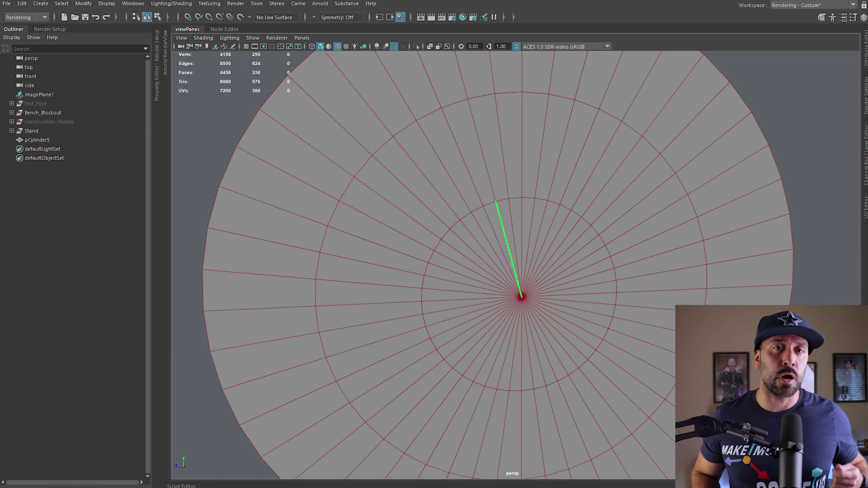
left_click_drag(521, 280, 656, 285, "alt")
middle_click_drag(656, 285, 511, 280, "alt")
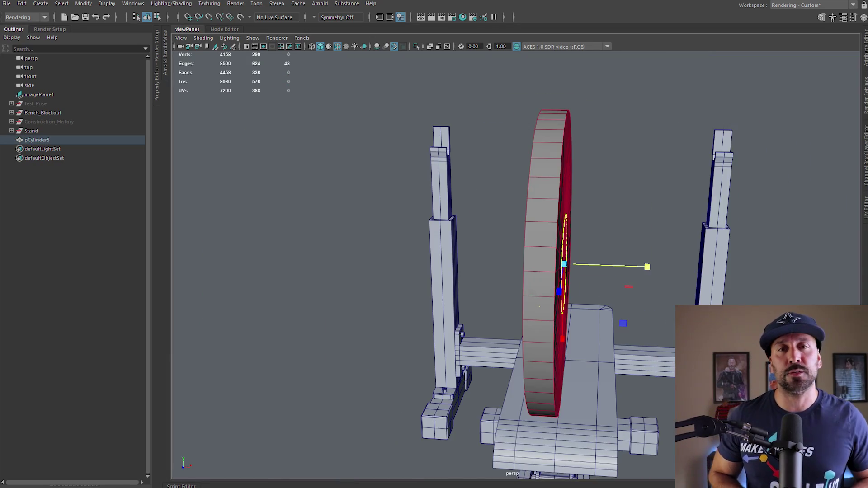
left_click_drag(488, 244, 584, 237, "alt")
middle_click_drag(583, 238, 560, 243, "alt")
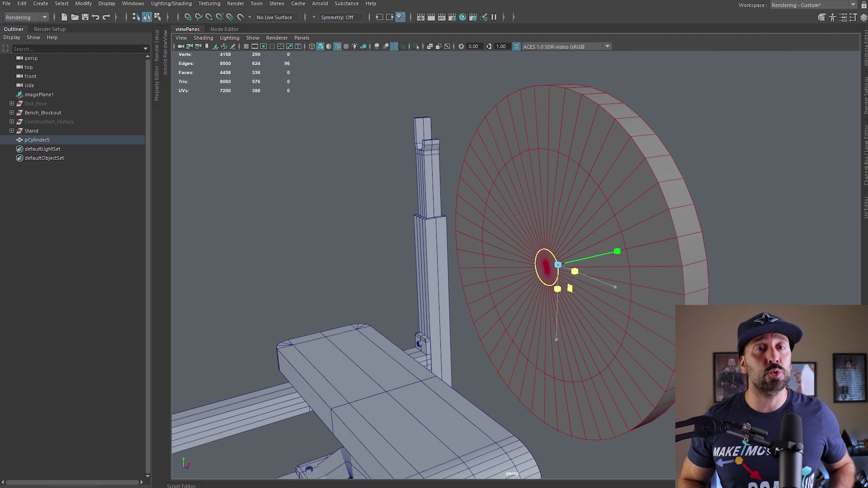
left_click_drag(560, 273, 371, 269, "alt")
right_click_drag(371, 269, 326, 269, "alt")
middle_click_drag(325, 269, 400, 303, "alt")
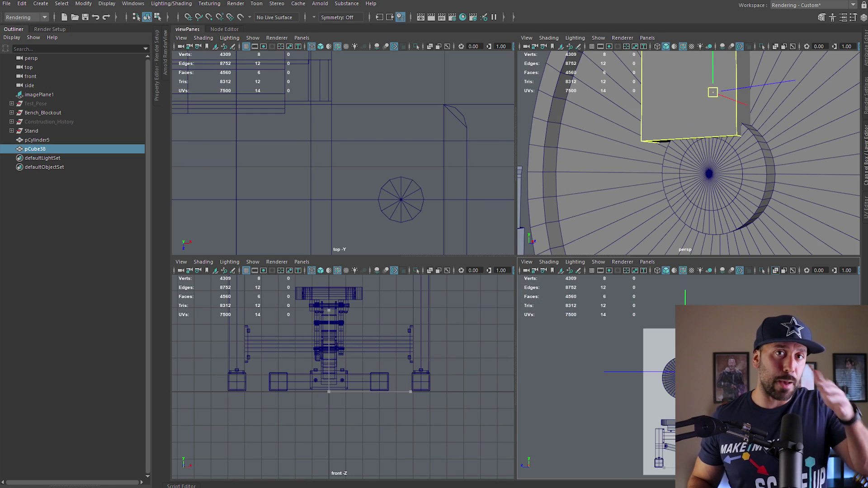
- In the side view, rotate and move the bar cube onto the reference's upper-right spoke and stretch its ends to match the spoke's length
key("space")
scroll(516, 264, "up", 1)
key("r")
key("e")
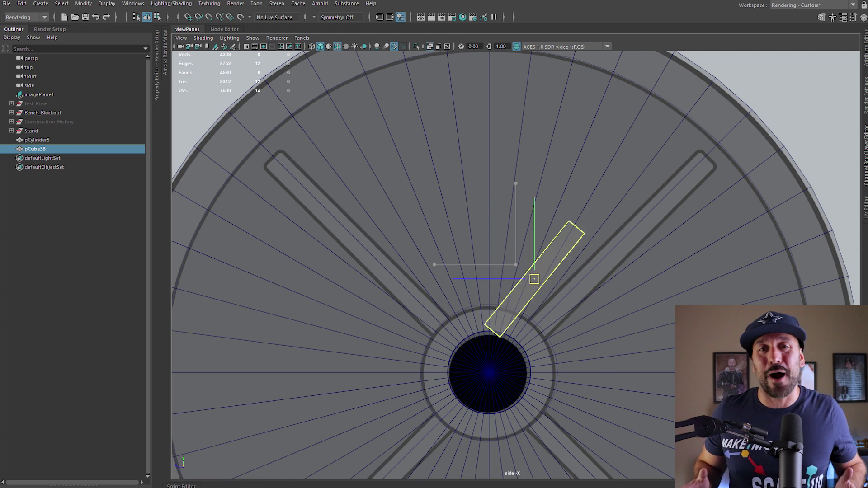
key("w")
left_click_drag(579, 282, 586, 281)
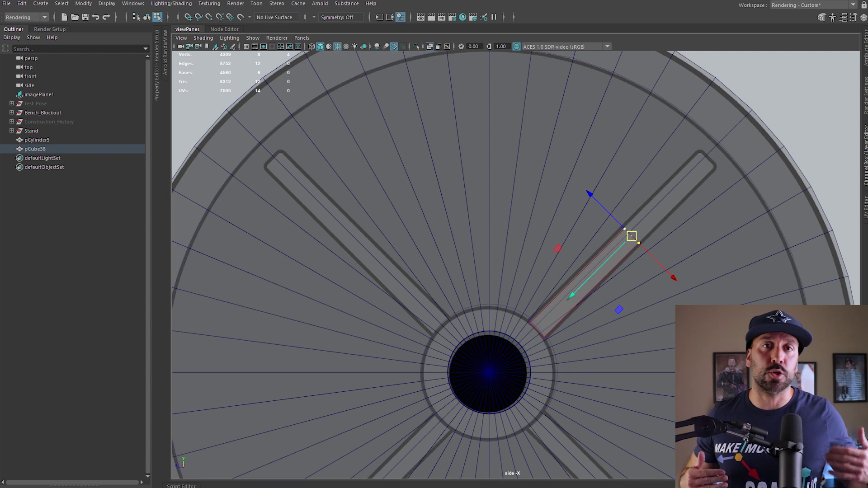
scroll(515, 268, "up", 3)
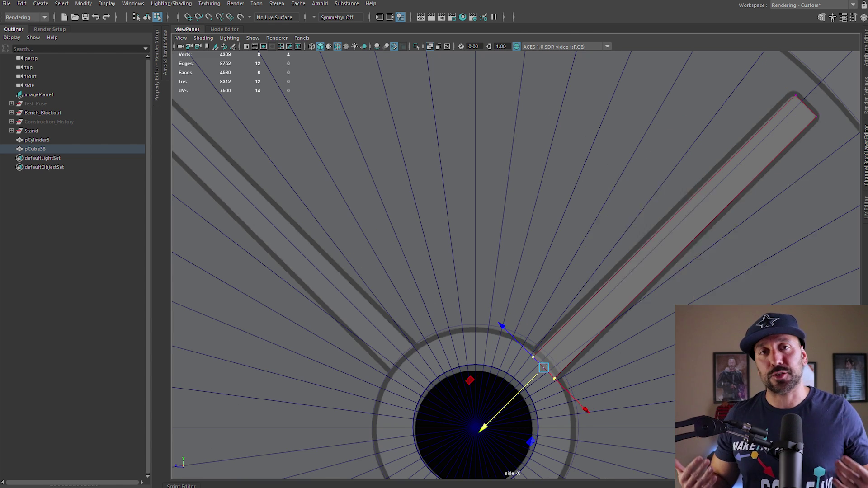
- Snap the spoke bar's pivot to the plate's centre and use Duplicate Special with a 90-degree rotation to make three copies around the hub
key("space")
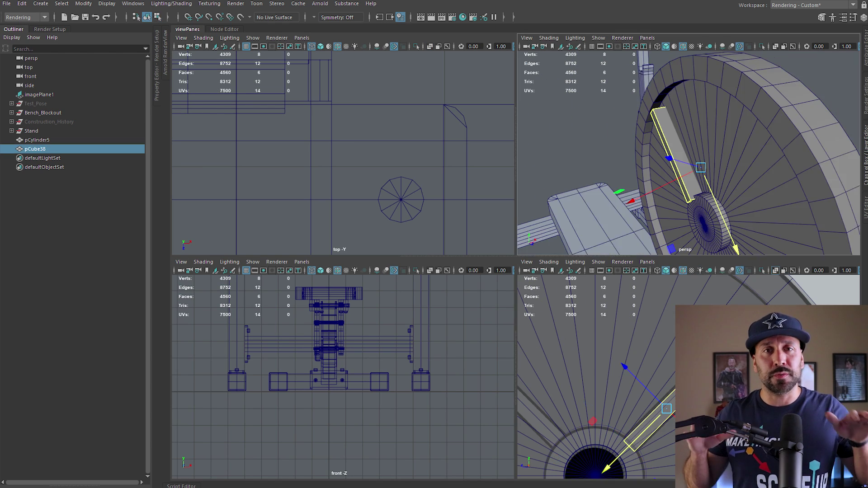
key("r")
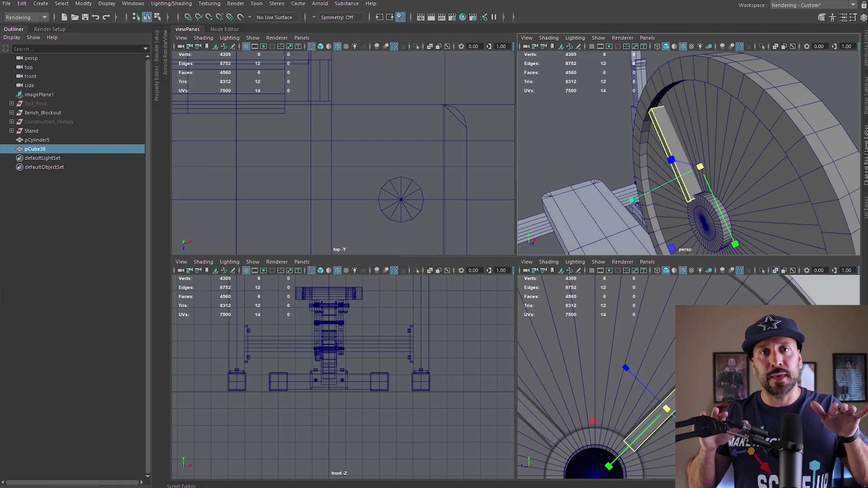
key("v")
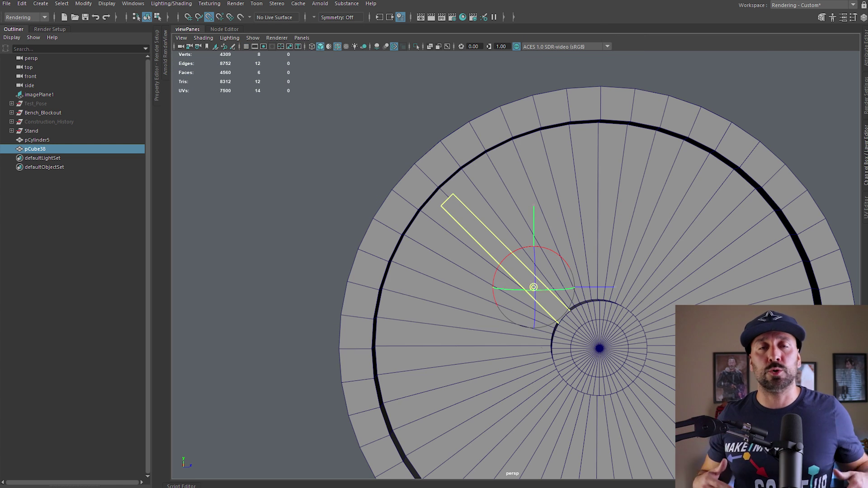
left_click_drag(533, 287, 553, 337)
key("w")
key("ctrl+shift+d")
double_click(312, 229)
type("90")
left_click(256, 298)
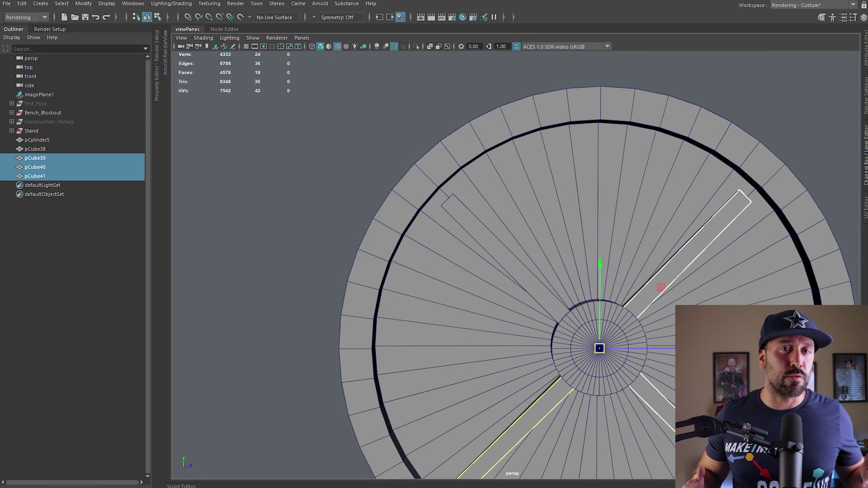
- Adjust the outer-end vertices of the original spoke bar near the plate's rim and return to object mode
scroll(516, 267, "up", 5)
left_click_drag(497, 272, 516, 276, "alt")
left_click(446, 252)
key("F9")
left_click_drag(384, 181, 423, 217)
left_click_drag(452, 253, 502, 265, "alt")
left_click_drag(456, 231, 473, 236)
left_click_drag(475, 253, 520, 244, "alt")
right_click_drag(496, 267, 529, 250)
- Rename the four spoke bars Plate_Detail_01 through Plate_Detail_04 and the disc cylinder Plate
double_click(35, 149)
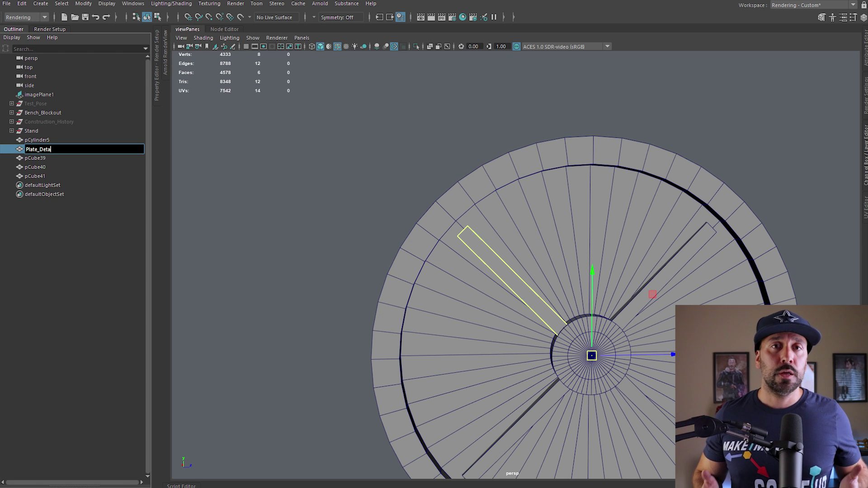
key("Return")
left_click(35, 158)
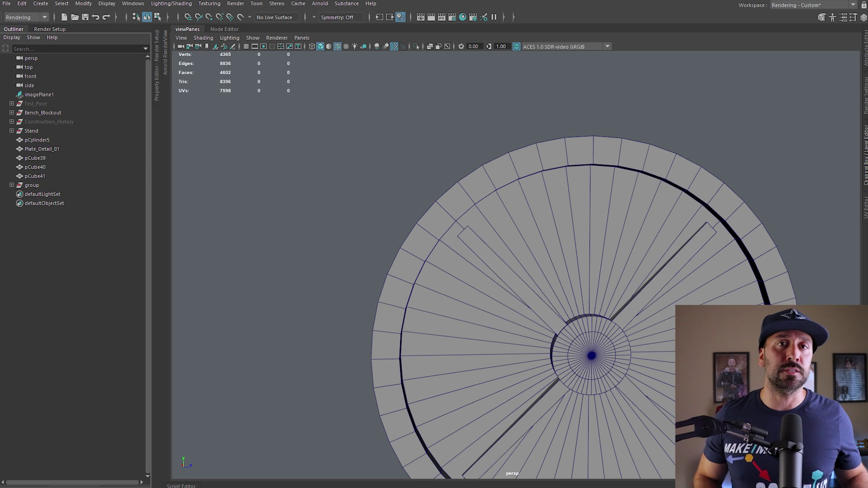
left_click(42, 149)
left_click(42, 158)
double_click(36, 167)
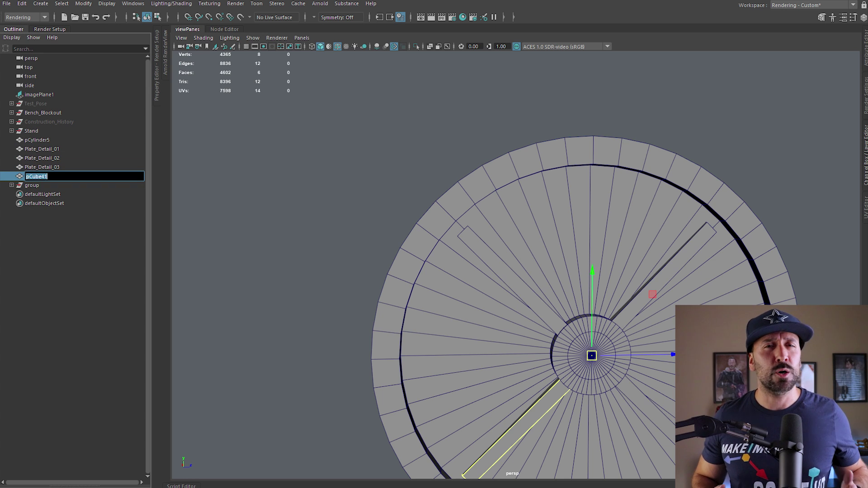
key("Return")
left_click(37, 140)
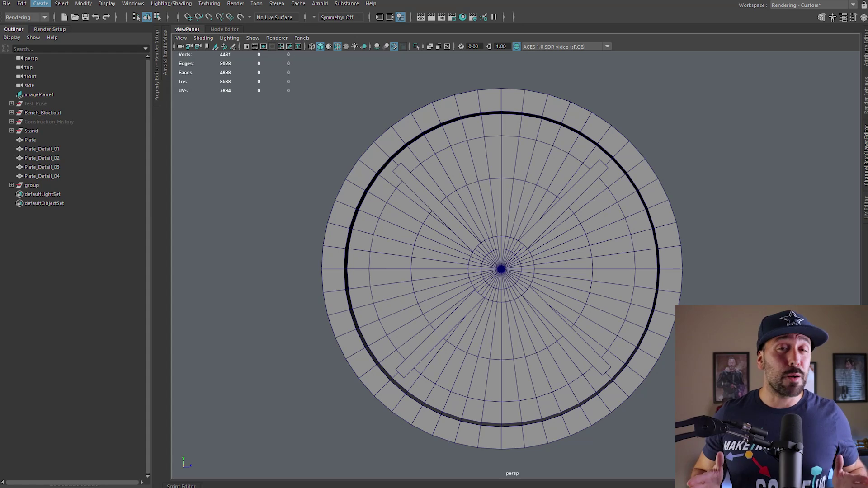
- Create a 3D type mesh and set its text to MAYA
left_click(40, 3)
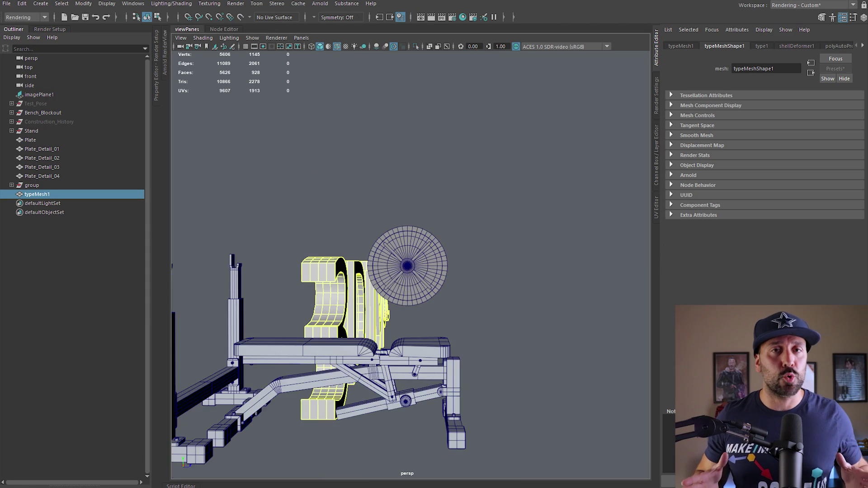
left_click_drag(452, 272, 352, 290, "alt")
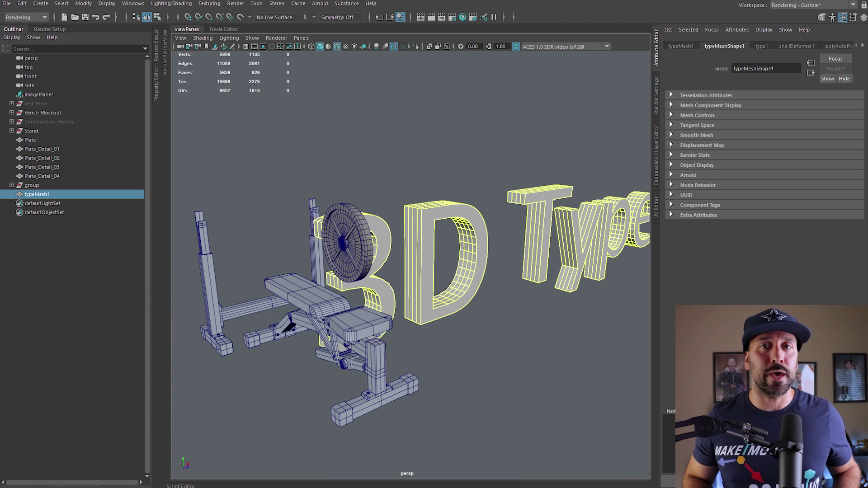
left_click(762, 46)
type("MAYA")
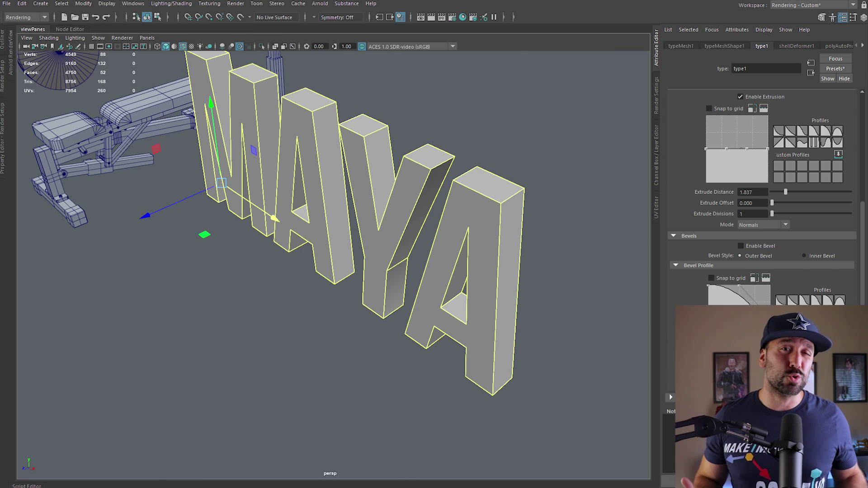
- Enable the MAYA text's bevel with the Inner Bevel style, and nudge the curved lettering up between the plate's upper spokes
left_click(741, 245)
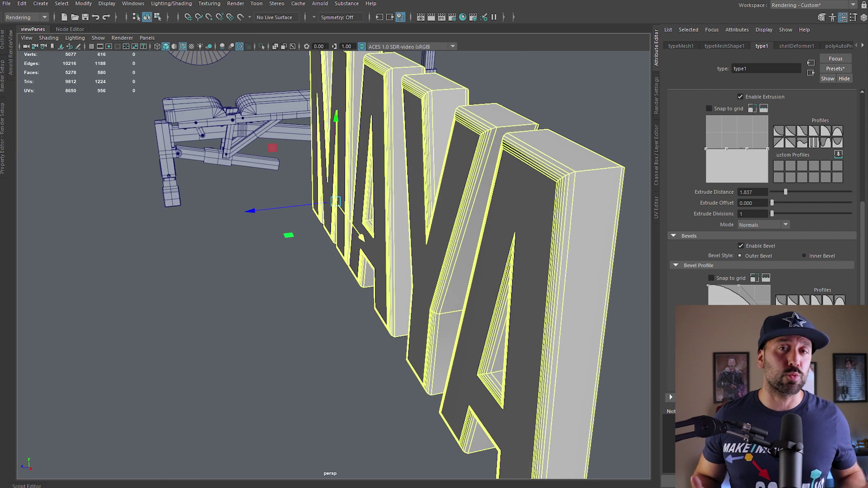
left_click_drag(335, 271, 362, 281, "alt")
left_click(804, 256)
left_click_drag(293, 219, 58, 325, "alt")
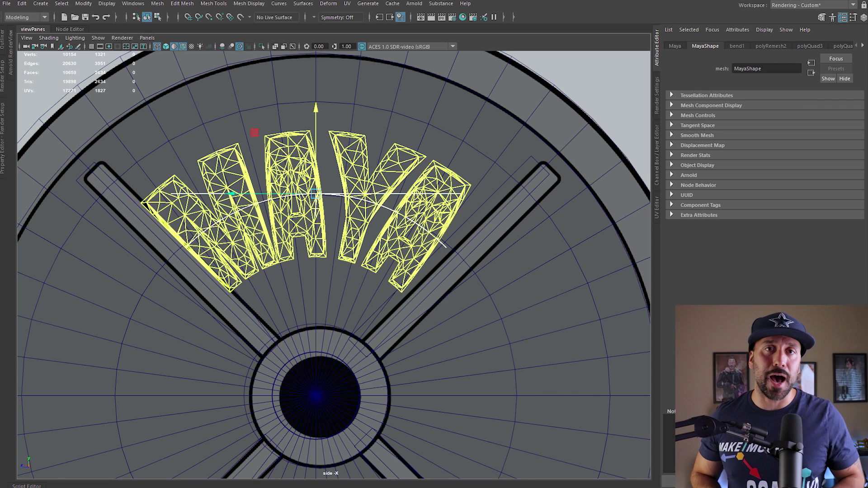
left_click_drag(318, 105, 318, 103)
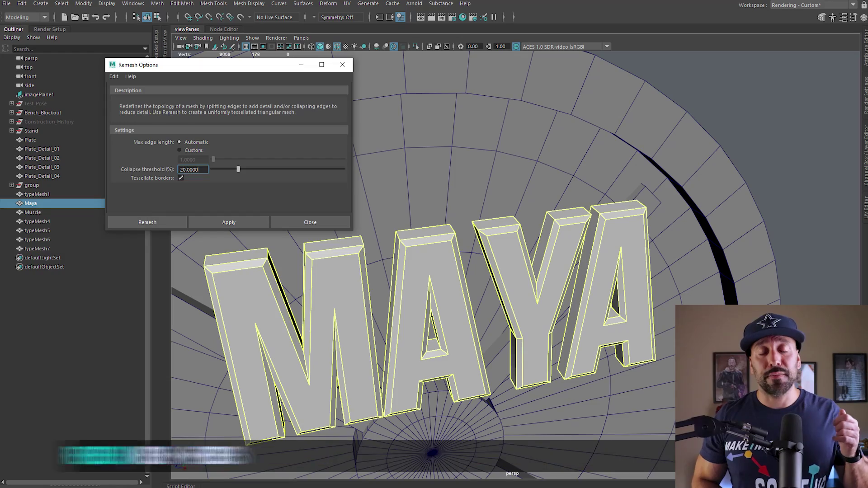
- Set the MAYA text's remesh Max Edge Length to 0.2 and examine the triangulated letters and their bevelled edges up close
mouse_move(382, 173)
left_mouse_down()
mouse_move(353, 173)
mouse_move(418, 180)
mouse_move(375, 180)
left_mouse_up()
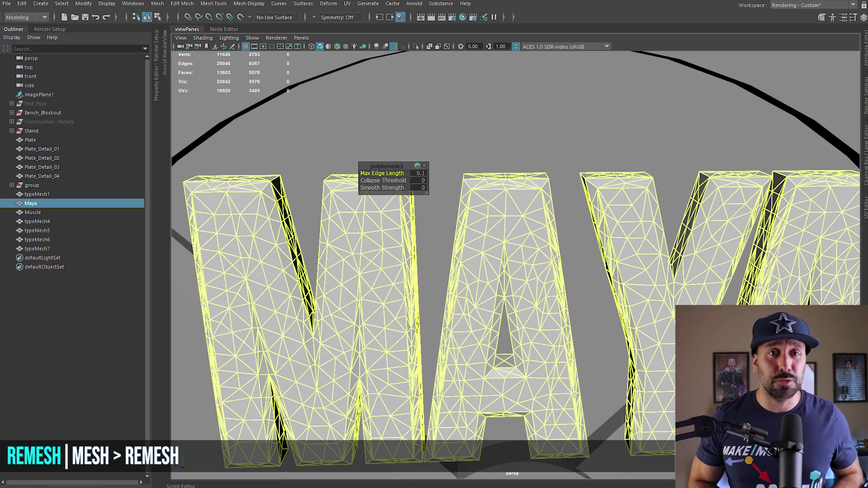
mouse_move(382, 173)
left_mouse_down()
mouse_move(398, 173)
mouse_move(384, 173)
left_mouse_up()
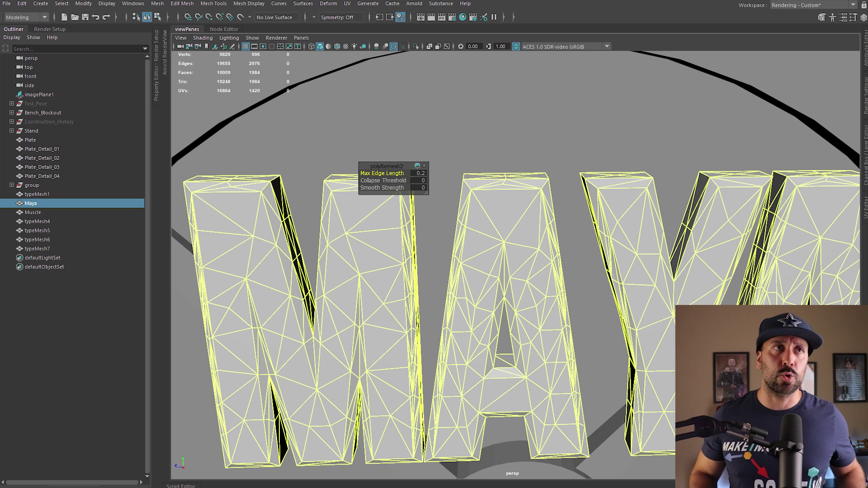
right_click_drag(516, 272, 461, 271, "alt")
left_click_drag(516, 271, 599, 271, "alt")
middle_click_drag(588, 294, 307, 214, "alt")
right_click_drag(515, 271, 579, 271, "alt")
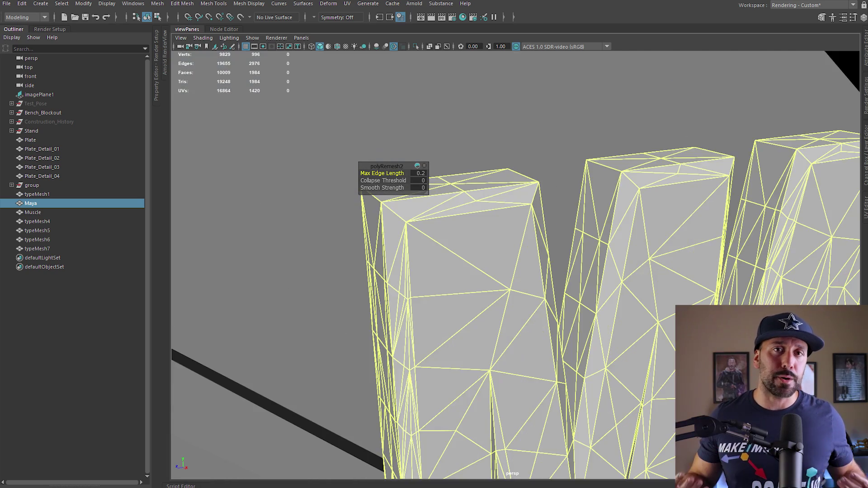
left_click_drag(515, 272, 484, 290, "alt")
middle_click_drag(516, 317, 321, 154, "alt")
left_click_drag(515, 271, 522, 277, "alt")
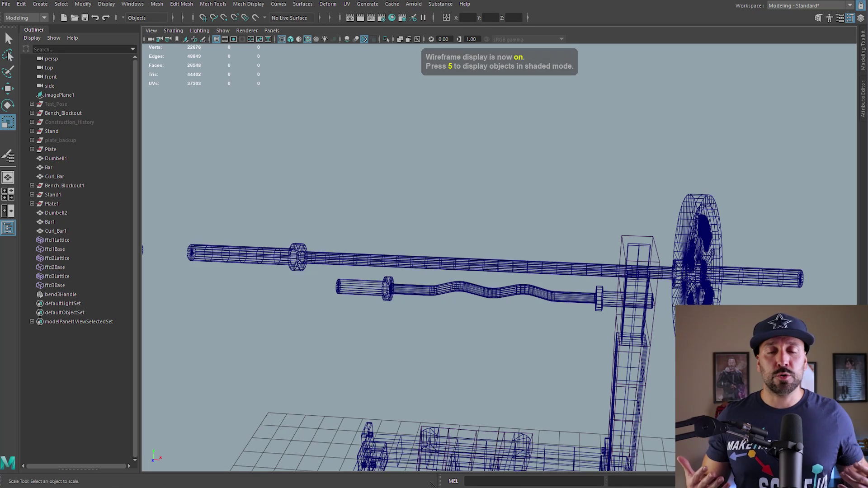
- Select the barbell bar's bend3 deformer handle and adjust the curvature in its nonlinear deformer attributes
left_click(48, 168)
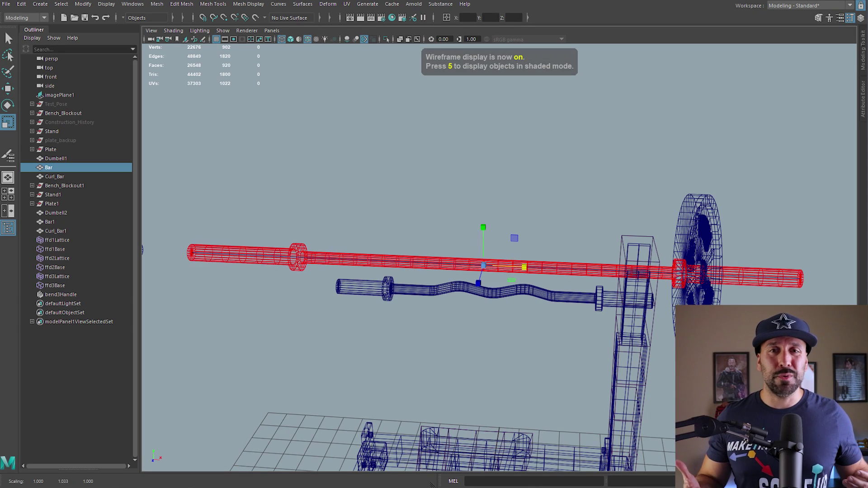
left_click(61, 294)
key("ctrl+a")
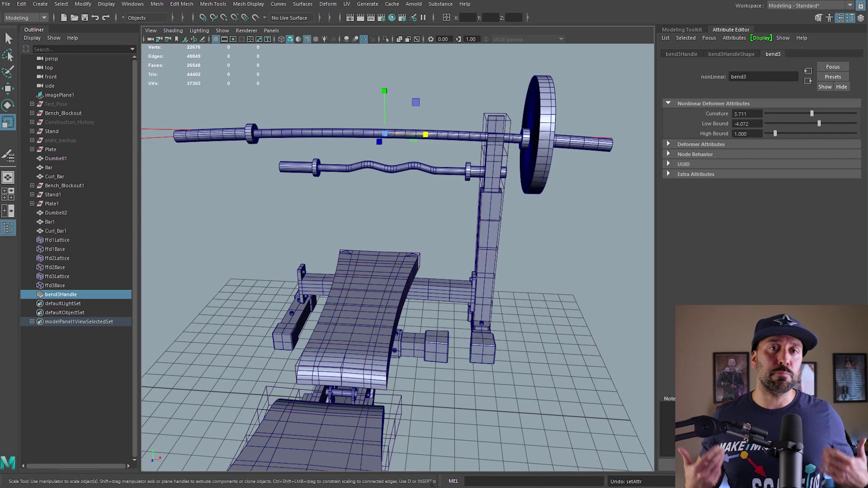
left_click_drag(812, 113, 776, 134)
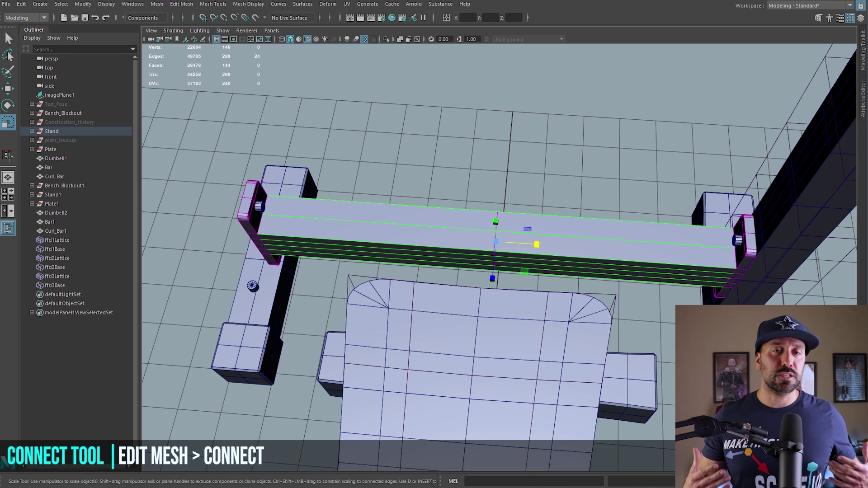
- Connect the selected lengthwise edges of the stand's crossbar with three evenly spaced edge loops on each half
key("g")
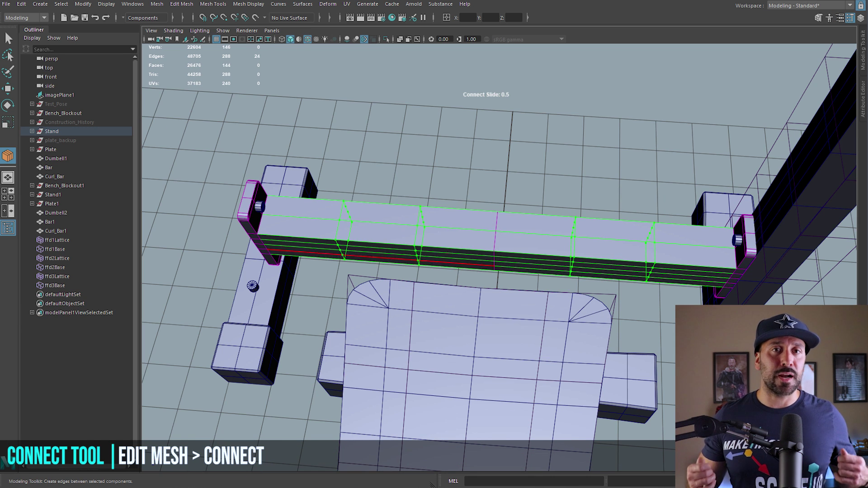
key("q")
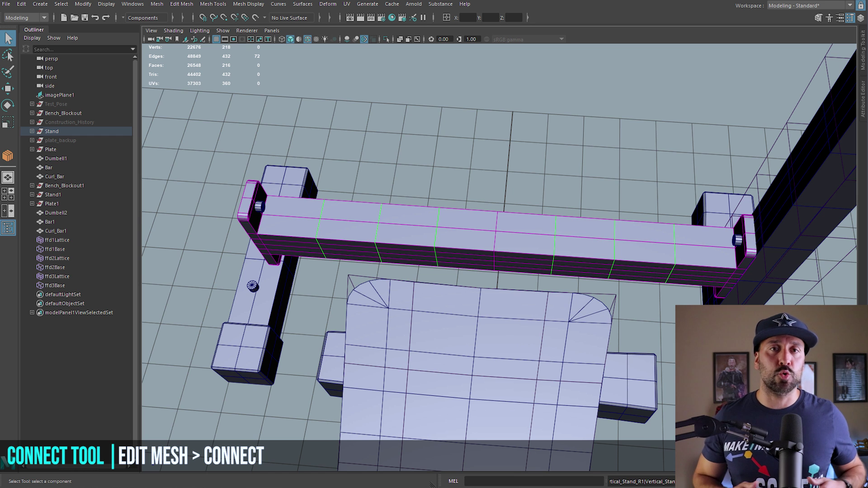
- Select the crossbar's middle edge loop with soft selection, widen the falloff radius, and scale the loop
left_click_drag(461, 194, 474, 204, "alt")
middle_click_drag(474, 204, 479, 285, "alt")
right_click_drag(482, 275, 482, 251)
double_click(504, 310)
key("b")
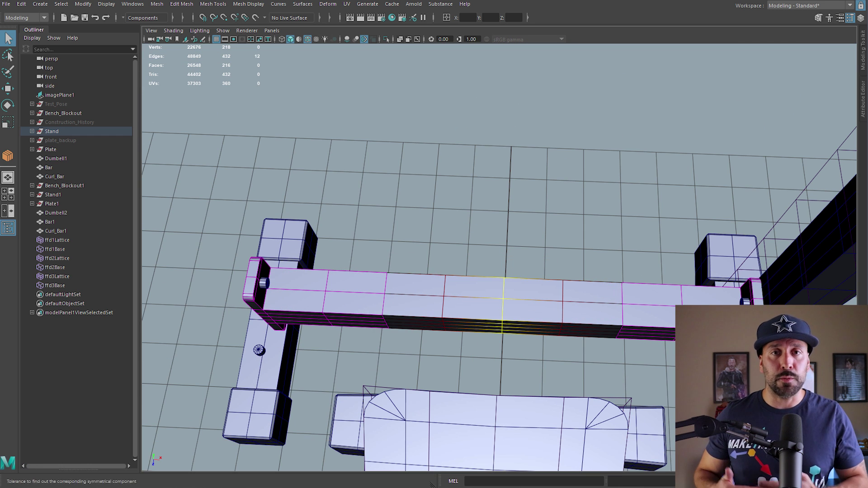
left_click_drag(503, 308, 543, 307)
key("r")
left_click_drag(501, 346, 501, 342)
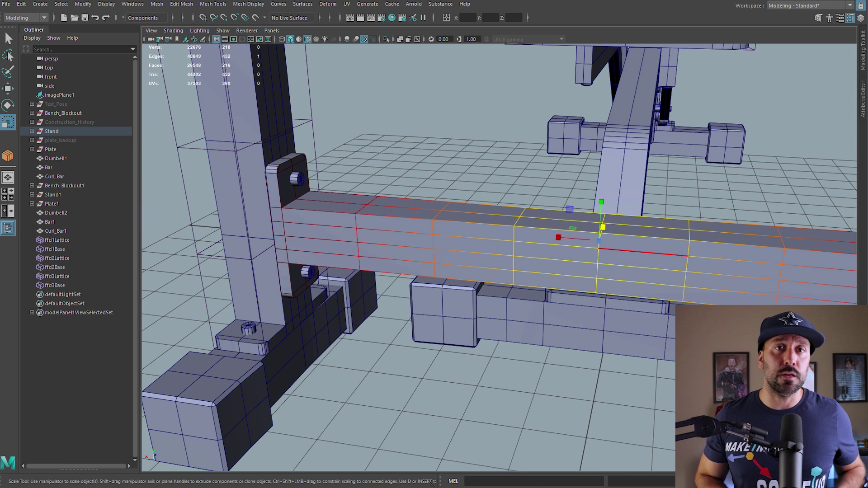
- Bend the crossbar by moving its soft-selected middle edge vertically, undoing the first attempt and moving the edge again
key("w")
left_click_drag(601, 201, 602, 203)
key("ctrl+z")
key("ctrl+z")
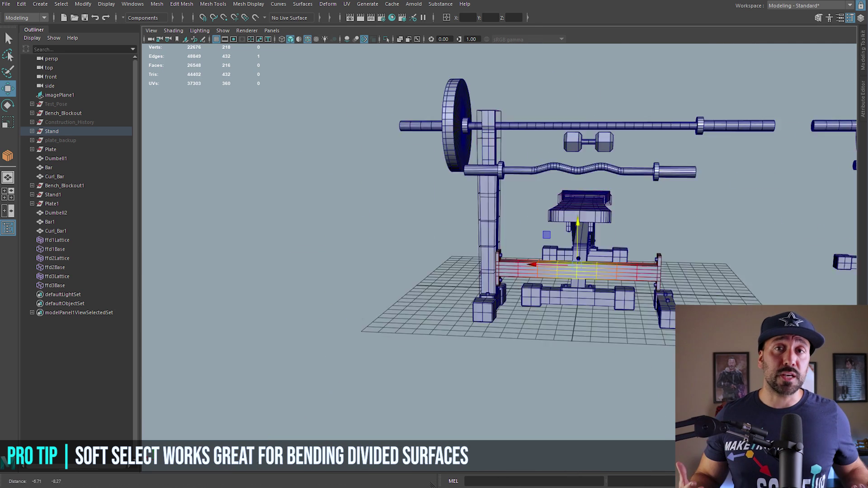
left_click_drag(497, 226, 588, 226, "alt")
left_click_drag(572, 181, 573, 183)
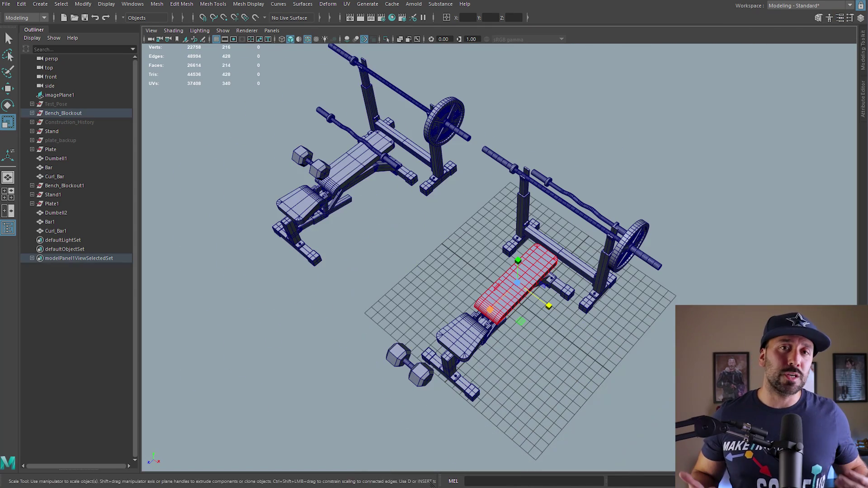
- Apply a Lattice deformer to the bench's long back pad and set its S, T and U divisions to 5, 2 and 8
left_click(327, 3)
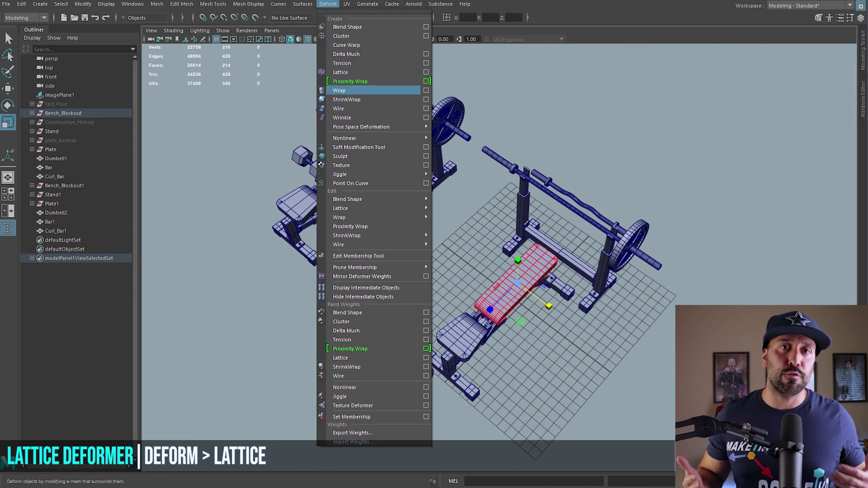
left_click(348, 97)
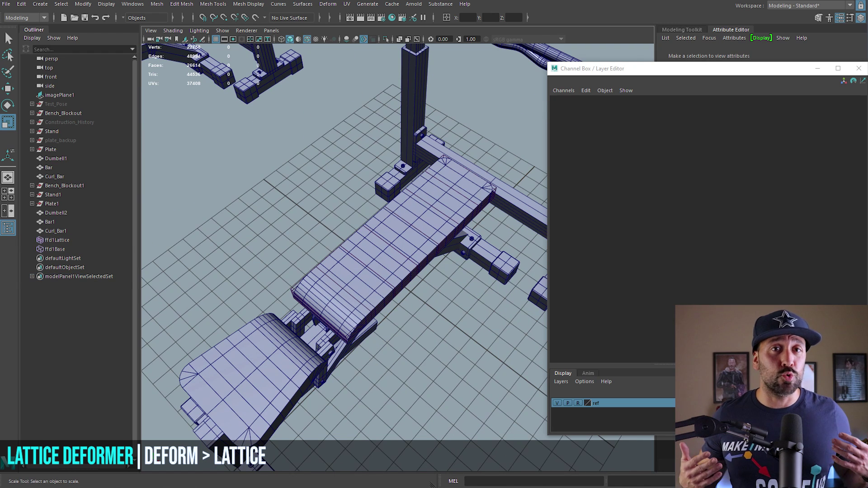
left_click(452, 231)
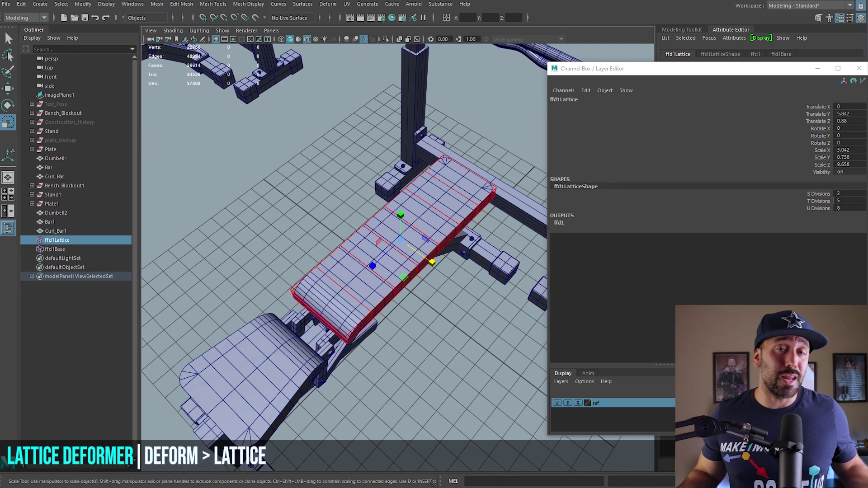
left_click(848, 193)
left_click(849, 200)
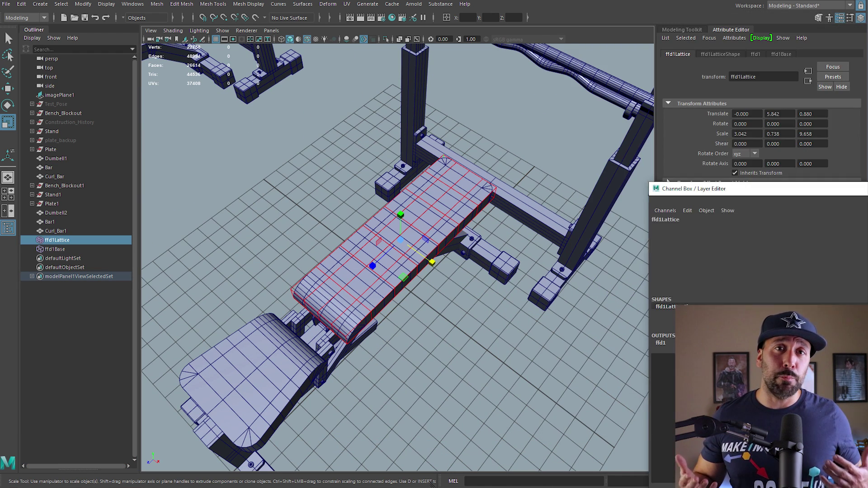
left_click_drag(750, 189, 621, 99)
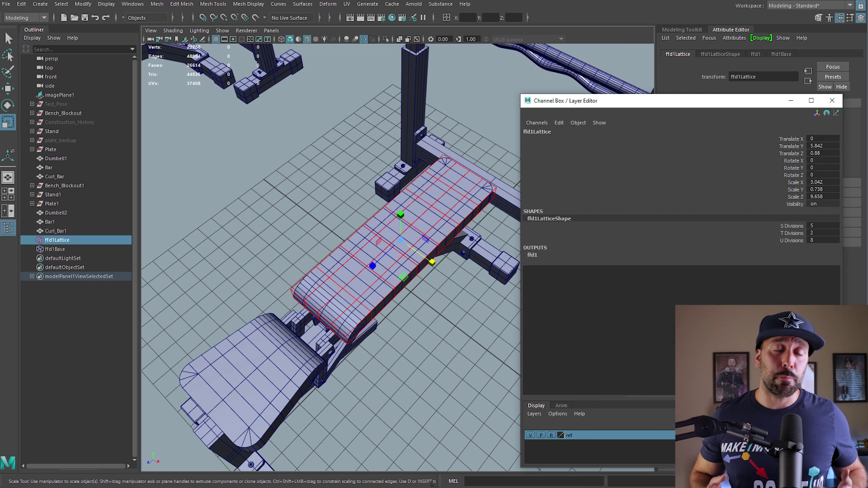
- Widen the back pad's head end by selecting its end row of lattice points in the top view and scaling it about 1.19 horizontally
left_click(837, 99)
key("space")
key("space")
scroll(363, 162, "up", 2)
right_click(363, 162)
right_click_drag(345, 126, 344, 102)
key("q")
left_click_drag(469, 142, 319, 108)
key("r")
left_click_drag(427, 128, 434, 128)
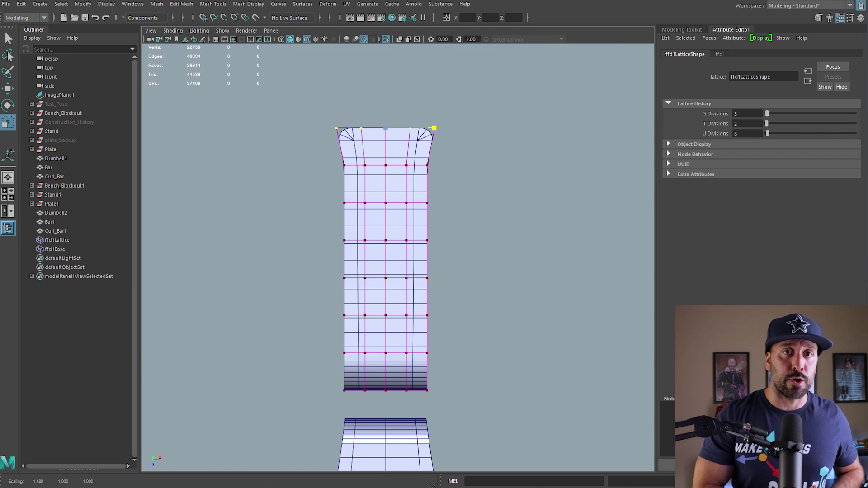
- Scale the second and third lattice rows from the back pad's head end slightly wider, and undo the last scaling
left_click_drag(469, 181, 319, 152)
left_click_drag(426, 165, 430, 166)
left_click_drag(427, 203, 428, 203)
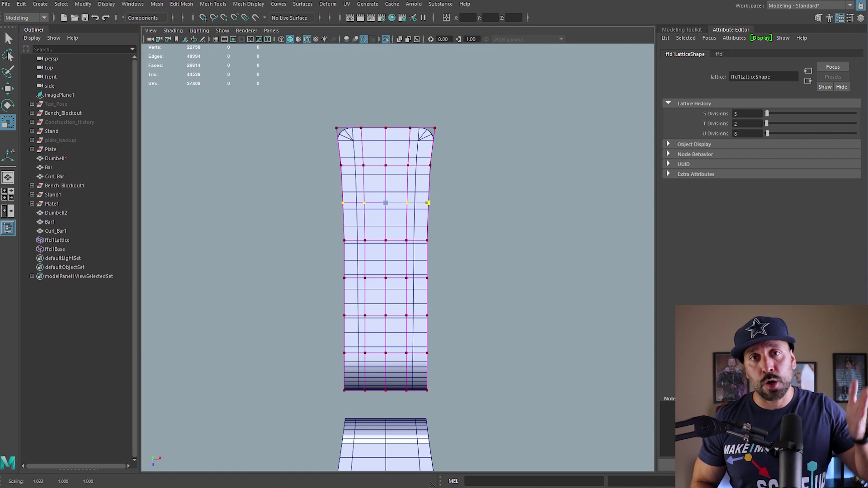
key("ctrl+z")
key("ctrl+z")
- Widen the lattice row at the back pad's lower end slightly and narrow the middle rows to give the pad a waist
left_click_drag(426, 391, 428, 391)
left_click_drag(455, 309, 332, 327)
left_click_drag(426, 316, 425, 315)
left_click_drag(454, 272, 332, 290)
left_click_drag(427, 278, 424, 278)
left_click_drag(455, 234, 334, 253)
left_click_drag(427, 241, 229, 291)
left_click(459, 256)
- Enable soft selection, undo a trial scale of a middle lattice row, set the falloff radius to 3.11, and select the head-end points for moving
key("b")
left_click_drag(426, 278, 421, 278)
key("ctrl+z")
double_click(7, 122)
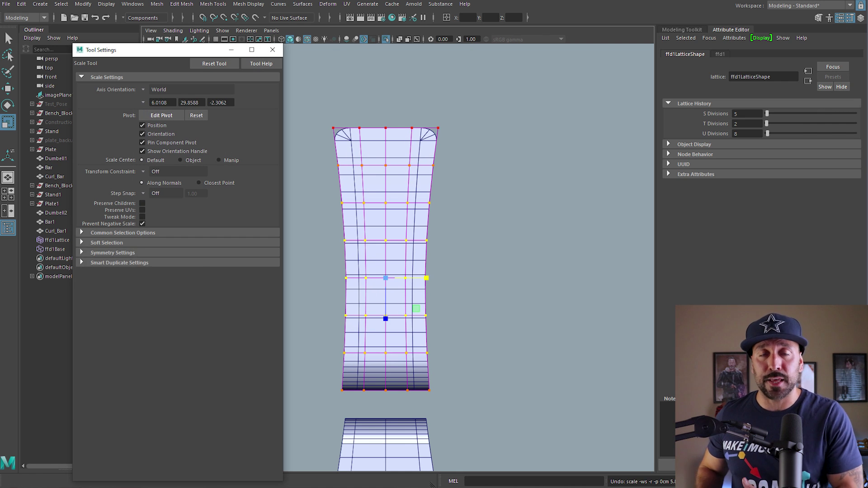
left_click(106, 243)
left_click_drag(183, 274, 177, 274)
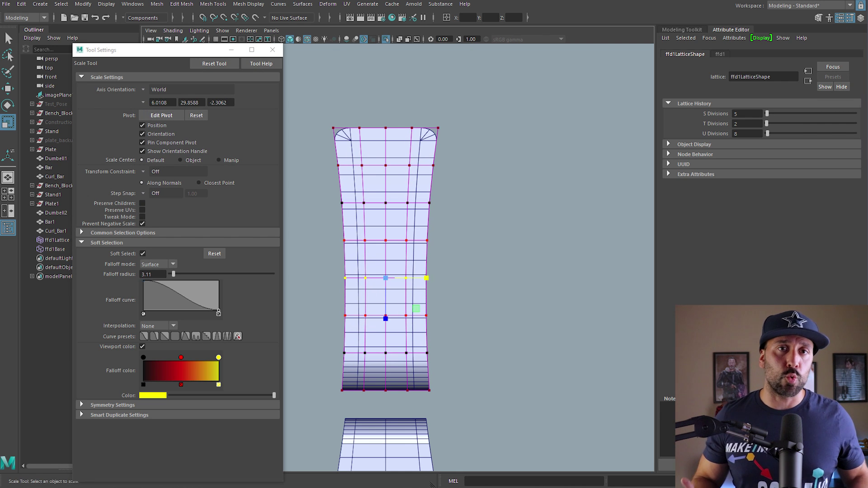
key("w")
left_click_drag(454, 118, 328, 141)
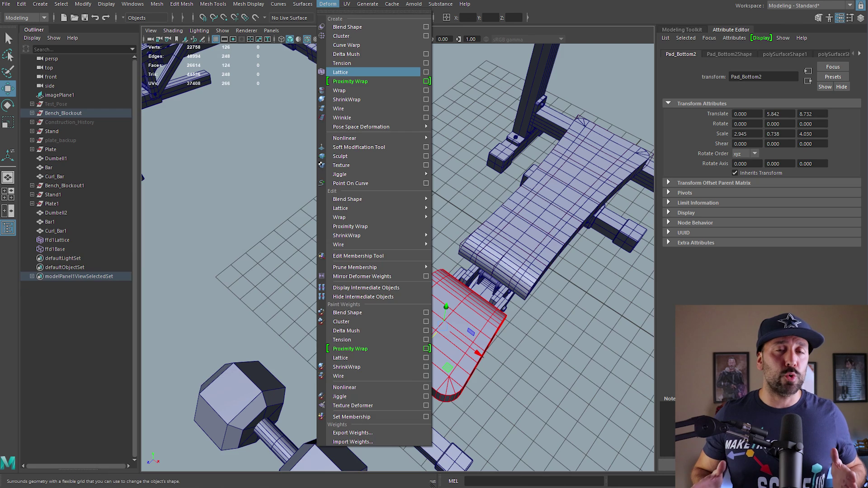
left_click(368, 73)
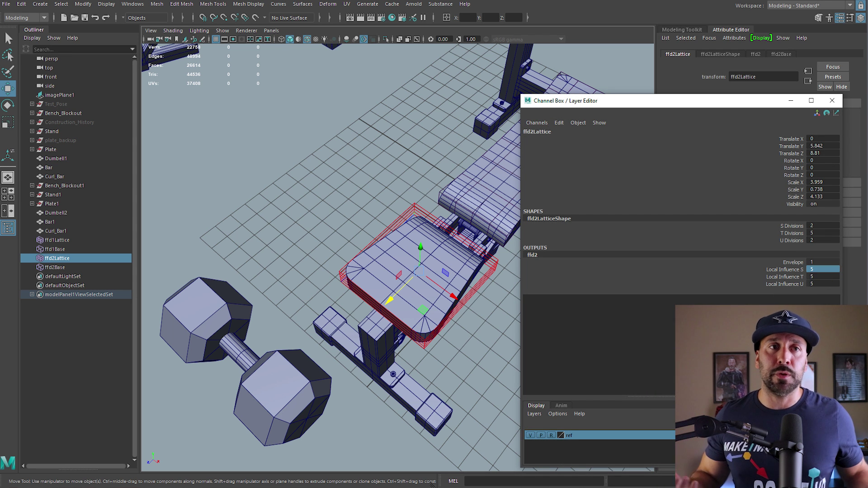
key("ctrl+z")
key("ctrl+z")
- Apply a Lattice deformer to the bench's bottom pad and set its S, T and U divisions to 5, 2 and 5
middle_click_drag(389, 253, 316, 226, "alt")
left_click(328, 4)
left_click(346, 74)
left_click(823, 240)
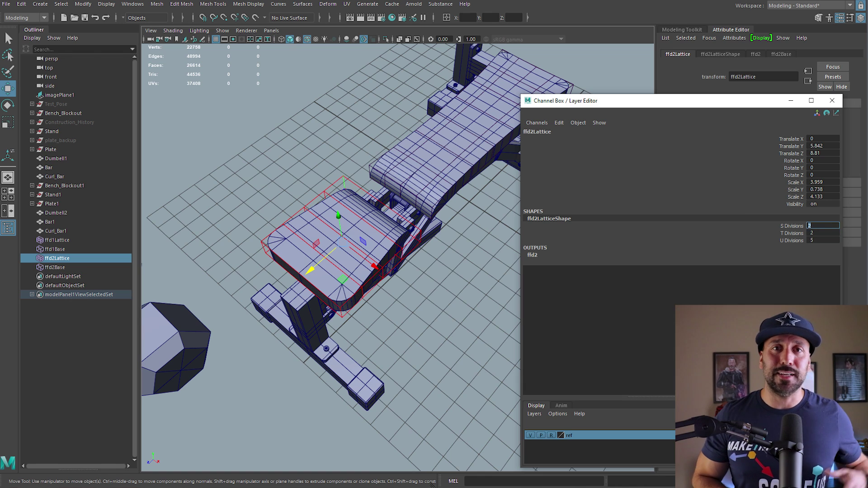
- Edit the bottom pad's lattice points in the top view, widening the row facing the back pad and narrowing the middle row slightly
key("space")
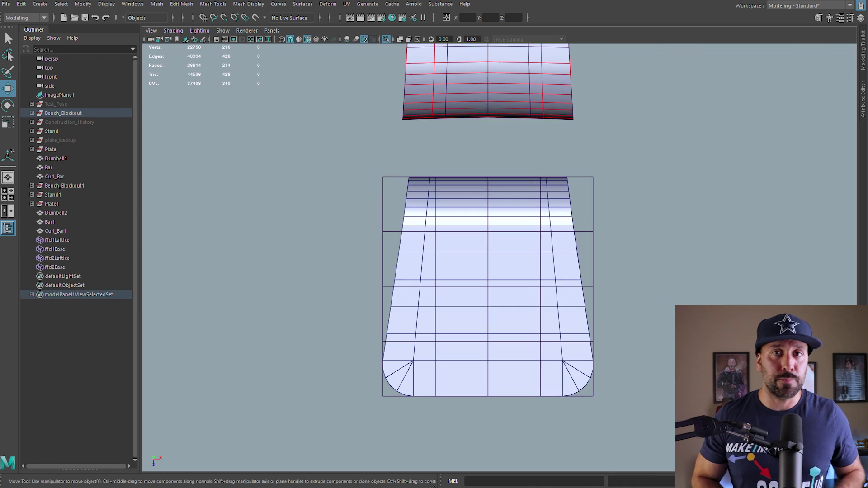
right_click(580, 179)
left_click(578, 154)
scroll(488, 226, "down", 3)
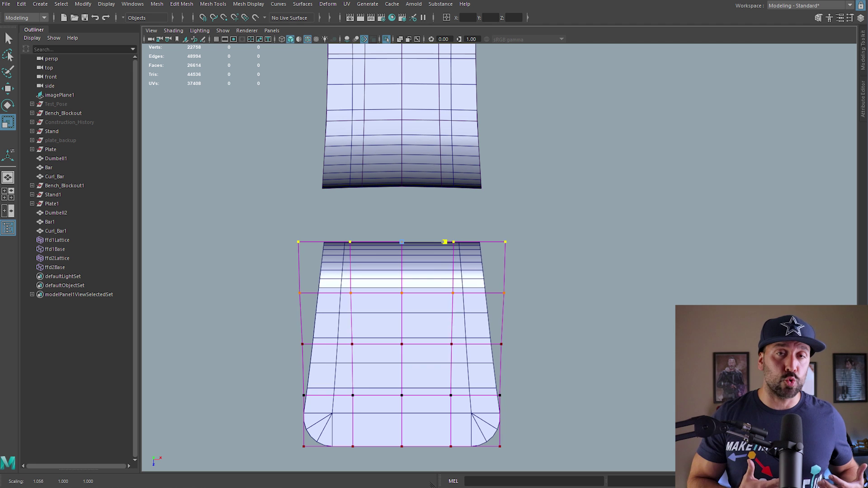
left_click_drag(443, 345, 441, 344)
- Move the middle lattice point at the bottom pad's outer end inward, and try and undo the same move at the inner end
left_click(402, 447)
key("w")
left_click_drag(402, 465, 402, 460)
left_click_drag(402, 286, 402, 289)
key("ctrl+z")
- Set the soft selection falloff radius to 2.67 and move the middle lattice point at the bottom pad's inner end inward
double_click(8, 89)
left_click(106, 247)
key("ctrl+z")
left_click_drag(172, 278, 173, 278)
left_click_drag(402, 286, 402, 289)
left_click(543, 289)
- Select the lattice row at the back pad's lower end, undo a trial narrowing, enlarge the falloff radius, and select the bottom pad's facing row
scroll(500, 271, "down", 5)
middle_click_drag(479, 249, 492, 285, "alt")
left_click(406, 68)
right_click_drag(407, 69, 407, 41)
left_click_drag(396, 281, 491, 294)
key("r")
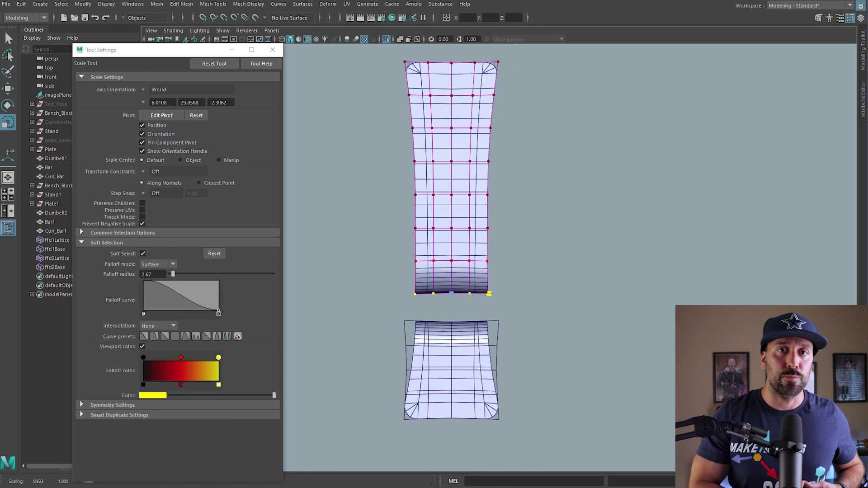
scroll(491, 294, "up", 1)
key("ctrl+z")
left_click_drag(173, 274, 177, 274)
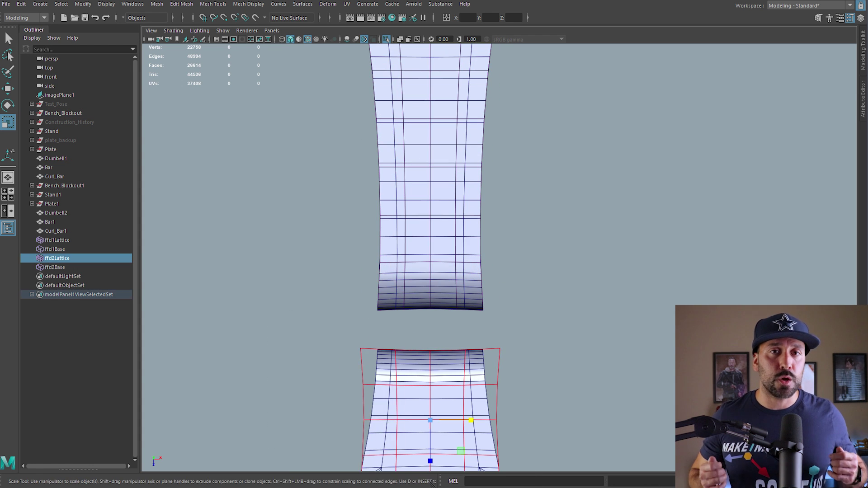
left_click_drag(530, 373, 353, 342)
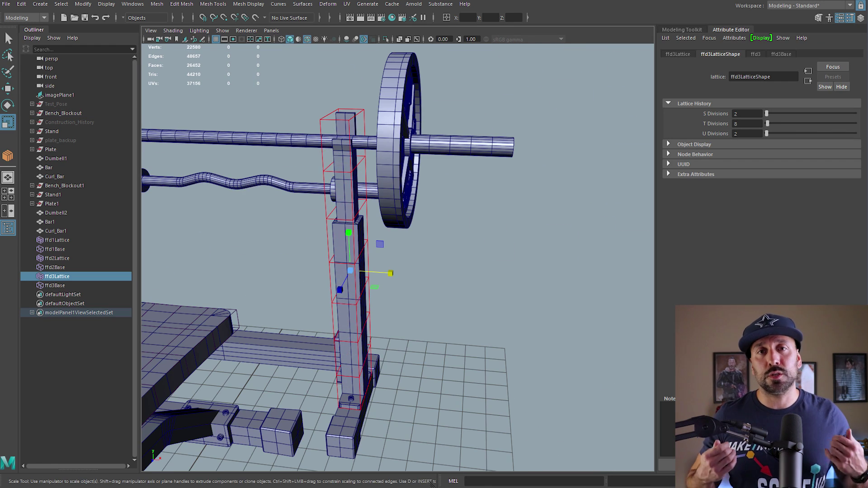
- Widen the top of the stand's vertical post by scaling its soft-selected upper lattice points horizontally
right_click_drag(333, 121, 333, 87)
left_click_drag(303, 91, 383, 134)
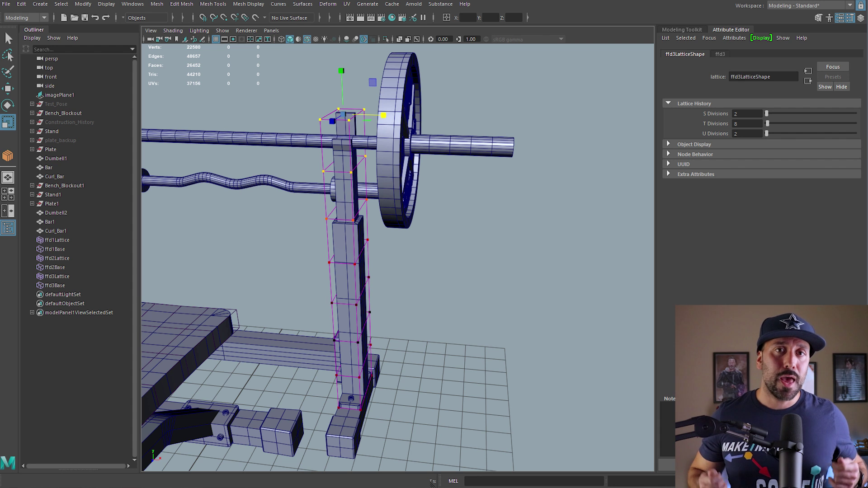
left_click_drag(384, 115, 393, 115)
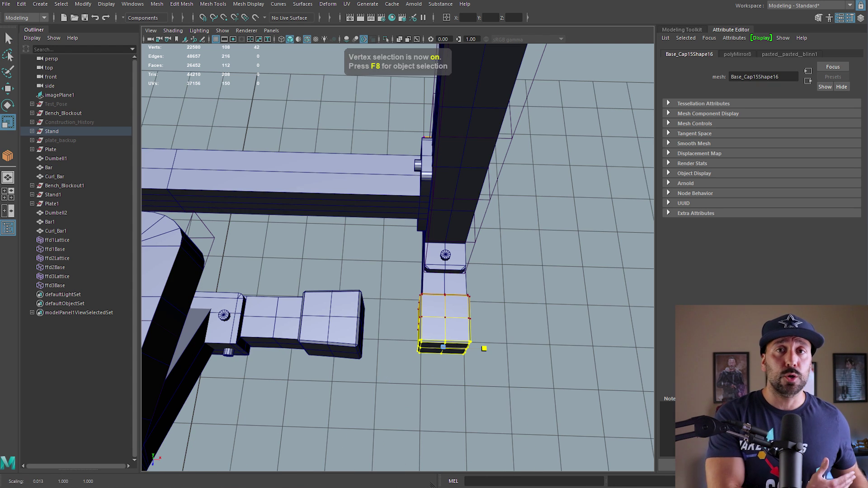
- Undo the collapsing scale on the stand's foot cap and rescale its soft-selected end vertices slightly wider, checking in wireframe
key("ctrl+z")
mouse_move(484, 349)
left_mouse_down()
mouse_move(407, 298)
mouse_move(484, 389)
left_mouse_up()
key("4")
left_click_drag(449, 288, 451, 288)
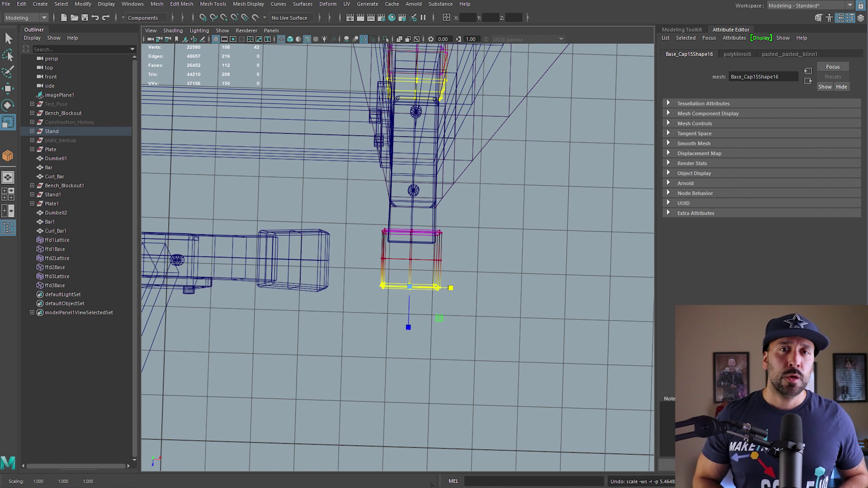
key("5")
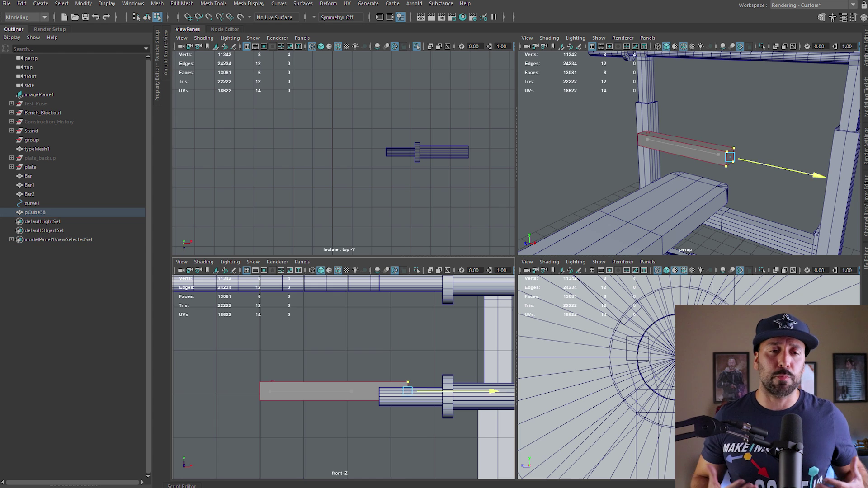
- Switch the subdivided grip block to vertex editing and raise its selected vertices to begin the curl bar's bends
key("F8")
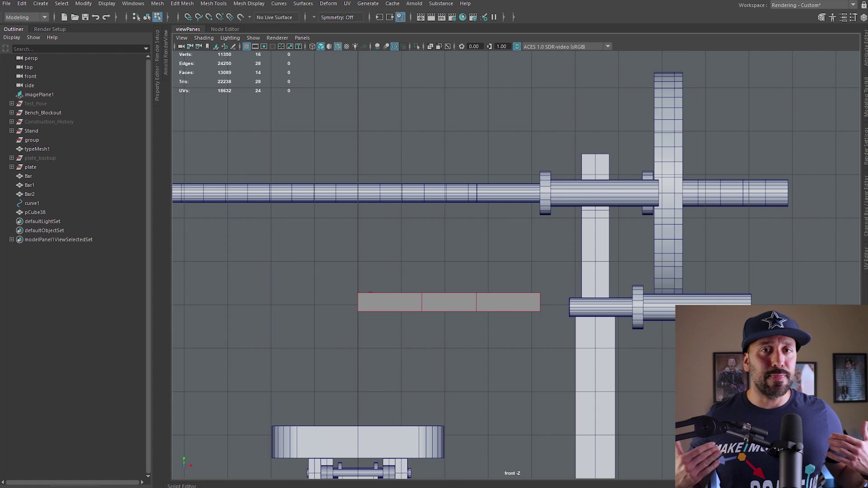
key("F9")
left_click_drag(378, 272, 379, 260)
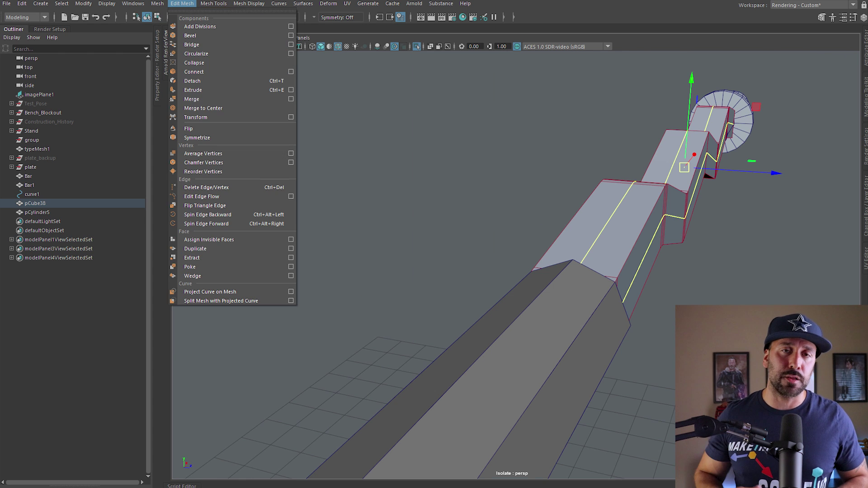
- Open the Edit Edge Flow options and apply the operation to the selected lengthwise centre edges of the curl bar
mouse_move(158, 4)
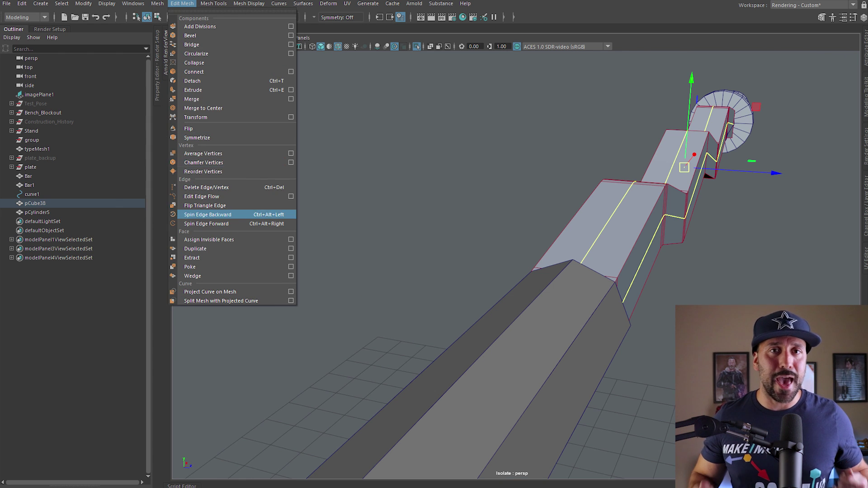
left_click(295, 195)
left_click(228, 222)
- Return to object selection, select the reference cylinder at the curl bar's end, and move it along the bar's axis for comparison
mouse_move(543, 253)
left_mouse_down("alt")
mouse_move(344, 262)
mouse_move(470, 271)
mouse_move(416, 289)
mouse_move(560, 271)
mouse_move(534, 254)
left_mouse_up("alt")
key("F8")
left_click(407, 308)
left_click_drag(579, 309, 601, 311)
left_click_drag(601, 311, 515, 310, "alt")
- Set Adjust Edge Flow to 1.2 and apply it to the curl bar's lengthwise edges
left_click(207, 99)
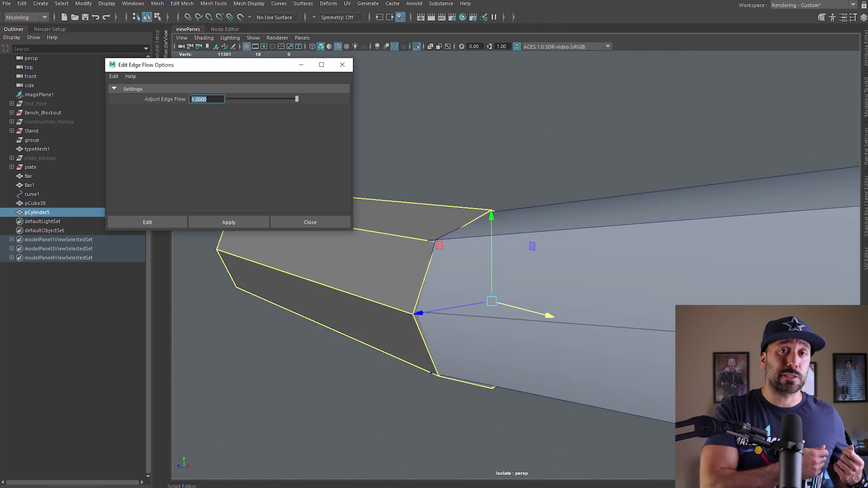
key("Return")
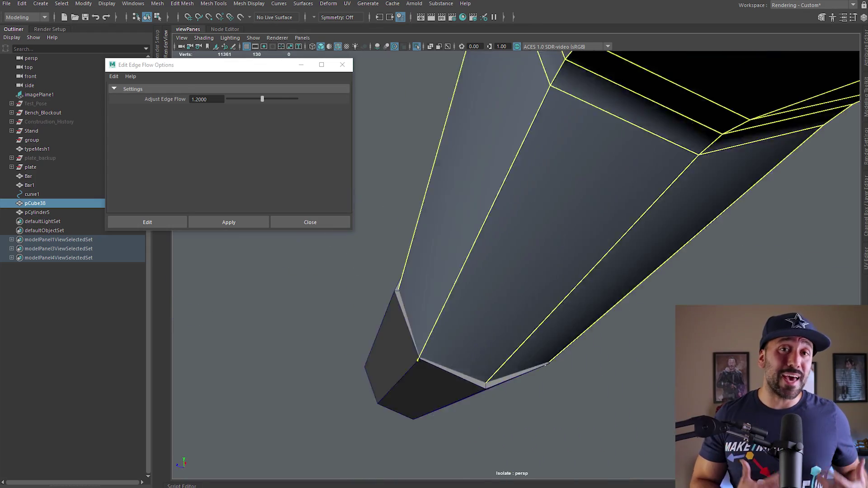
left_click_drag(497, 253, 488, 227, "alt")
left_click(361, 317)
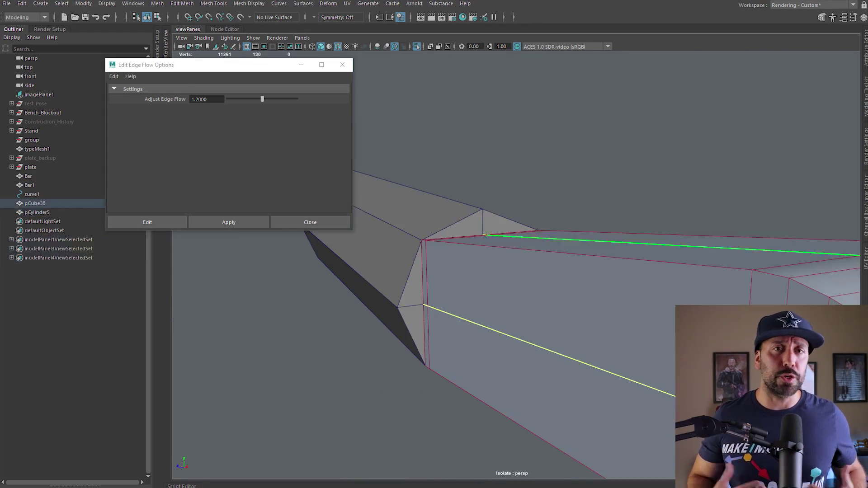
left_click_drag(498, 271, 461, 271, "alt")
left_click(229, 223)
- Select the reference cylinder at the end of the curl bar and delete it
scroll(471, 272, "down", 6)
right_click_drag(466, 246, 497, 219)
left_click(611, 271)
key("Delete")
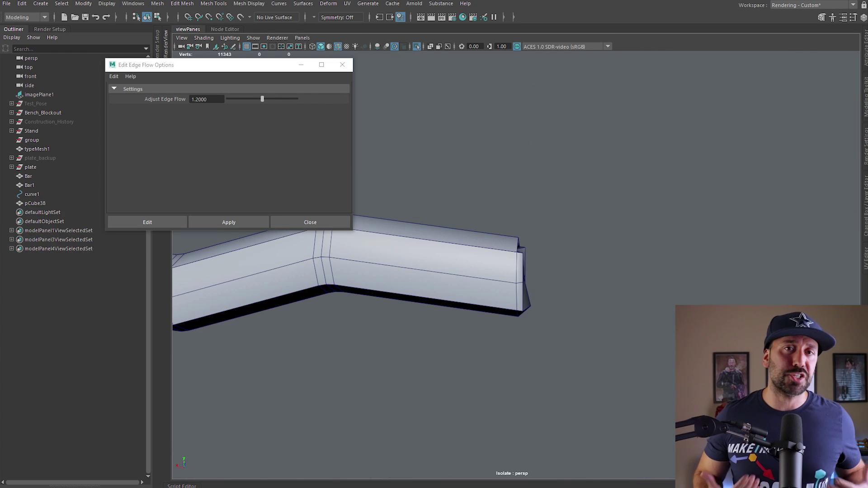
- Switch the curl bar to edge editing and add the edge loops at its bends to the selection
left_click(452, 271)
key("F11")
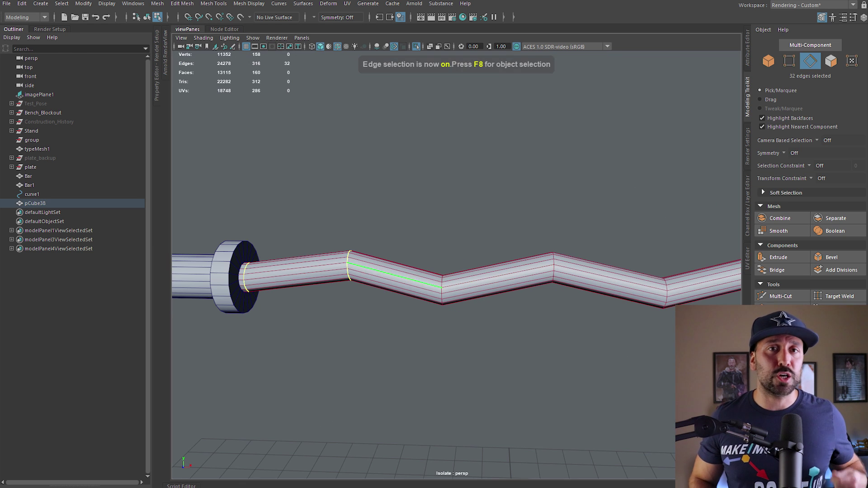
double_click(443, 288, "shift")
double_click(554, 268, "shift")
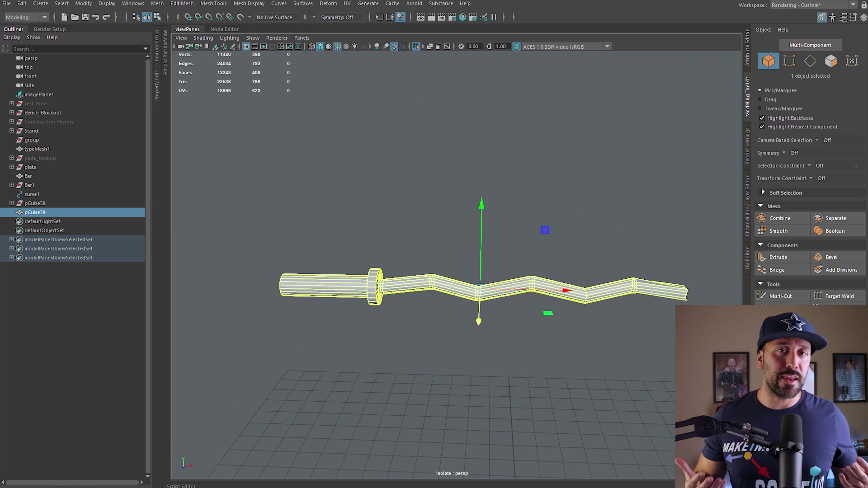
- Rename the combined bar and sleeve mesh as Curl_Bar
type("Curl_Bar")
right_click(480, 289)
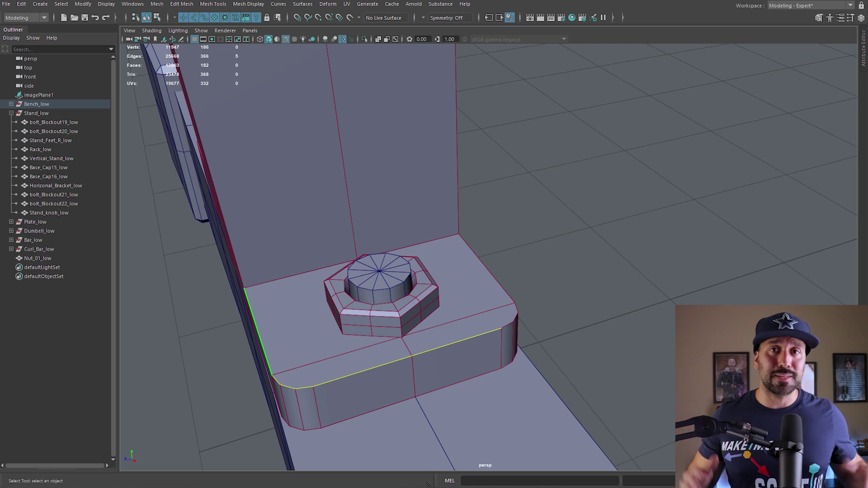
- Bevel the upper outer edges of the vertical stand's base plate with an offset of 1 and clear the selection
left_click(259, 332, "shift")
left_click_drag(456, 382, 301, 375, "alt")
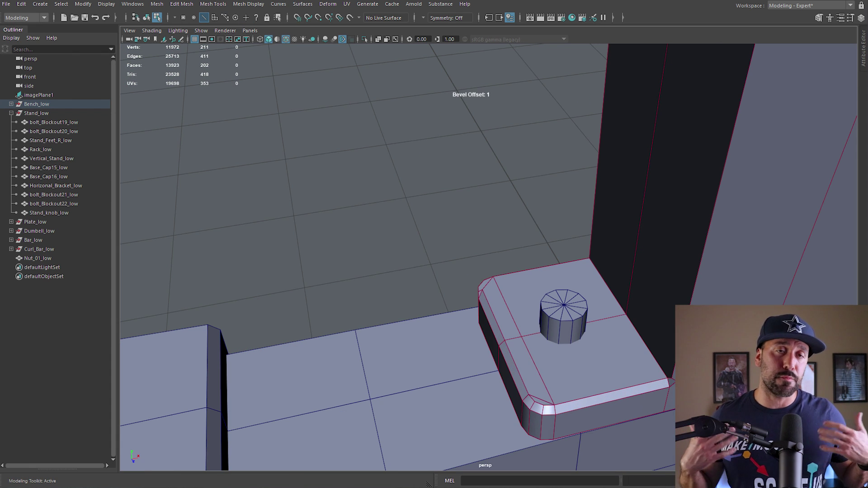
scroll(488, 258, "down", 5)
left_click_drag(543, 271, 452, 267, "alt")
middle_click_drag(678, 339, 495, 261, "alt")
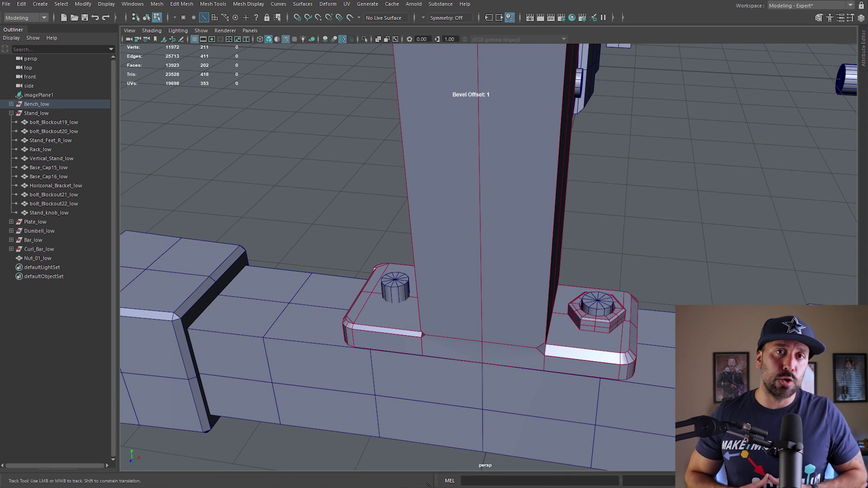
right_click(524, 263)
left_click(567, 251)
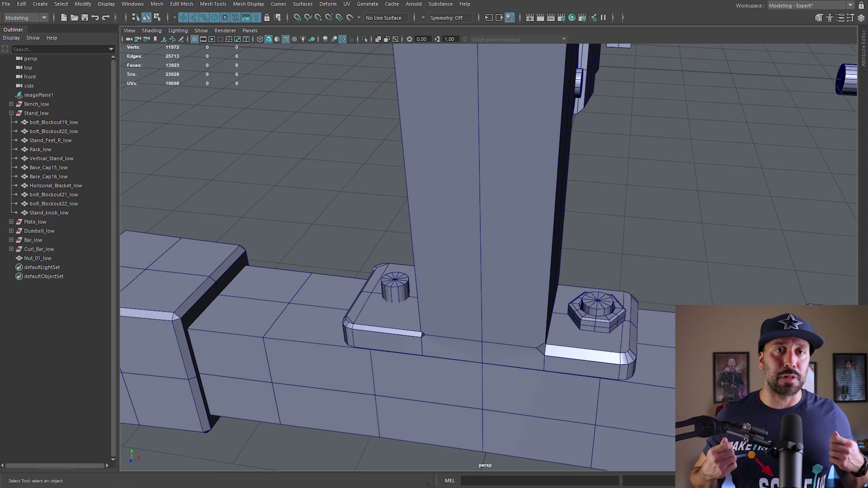